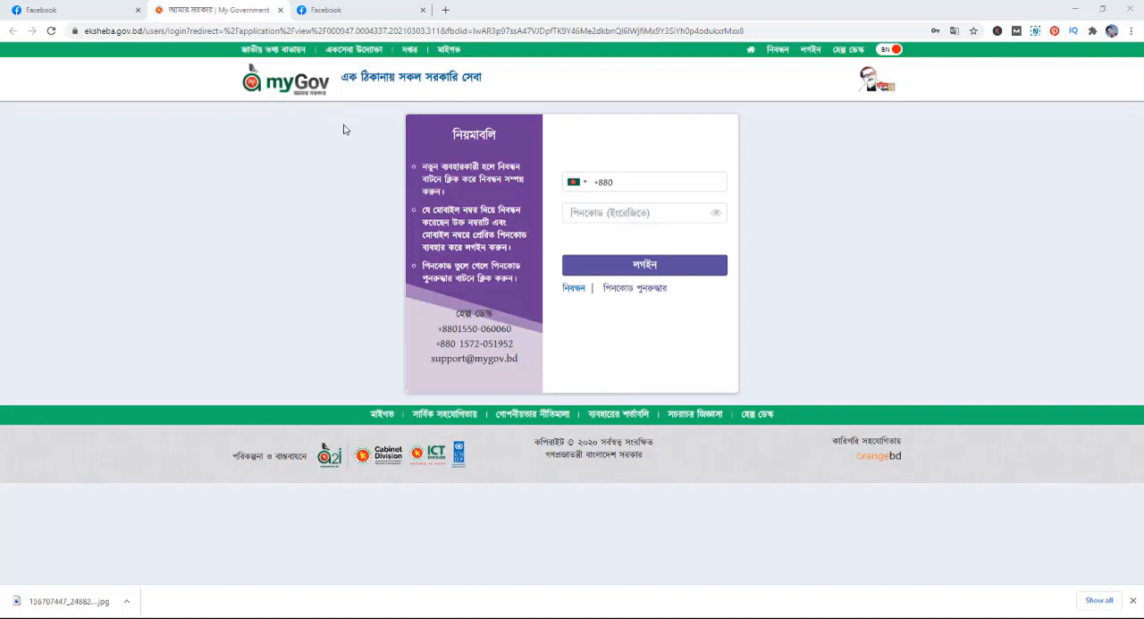
click(684, 185)
click(269, 210)
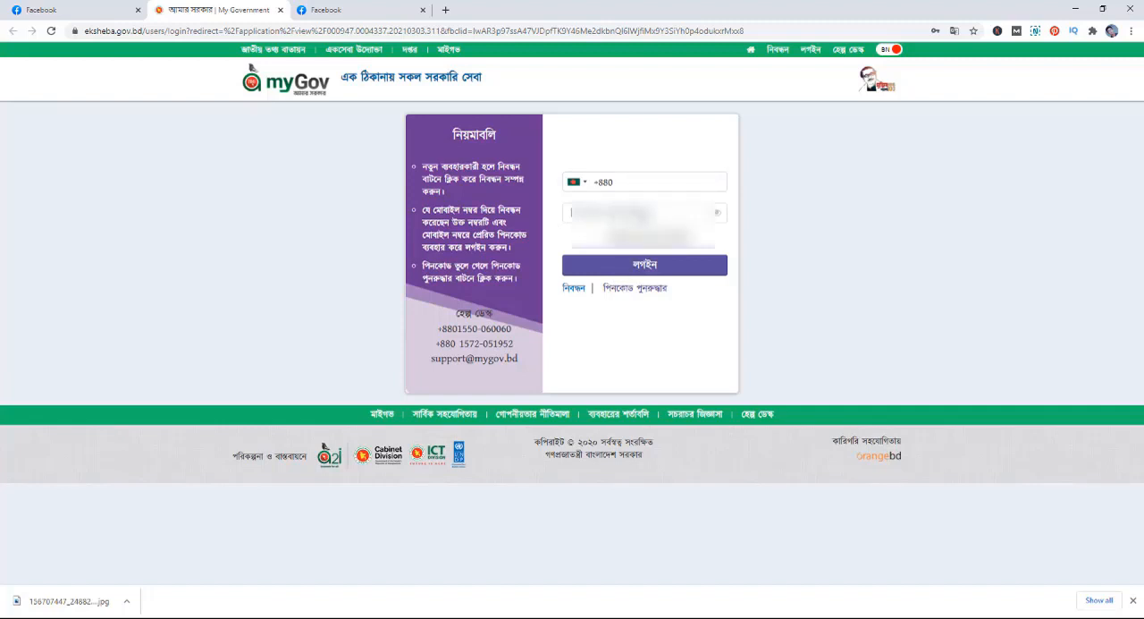
click(626, 213)
click(355, 243)
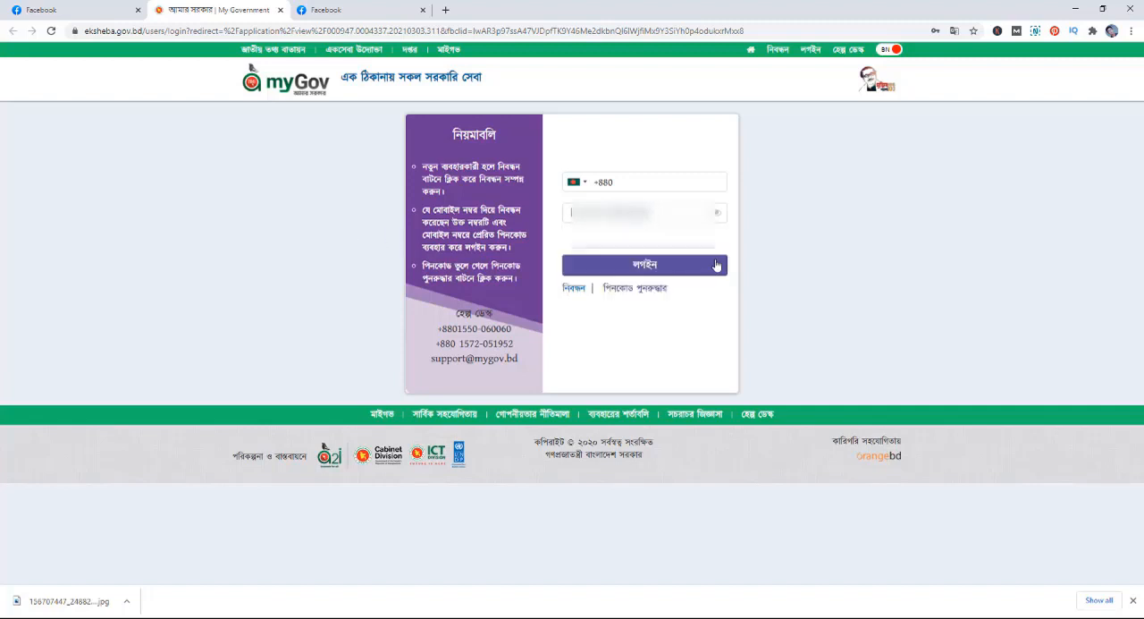
- Register a new individual (ব্যক্তি) account with the applicant's mobile number and full name
click(573, 288)
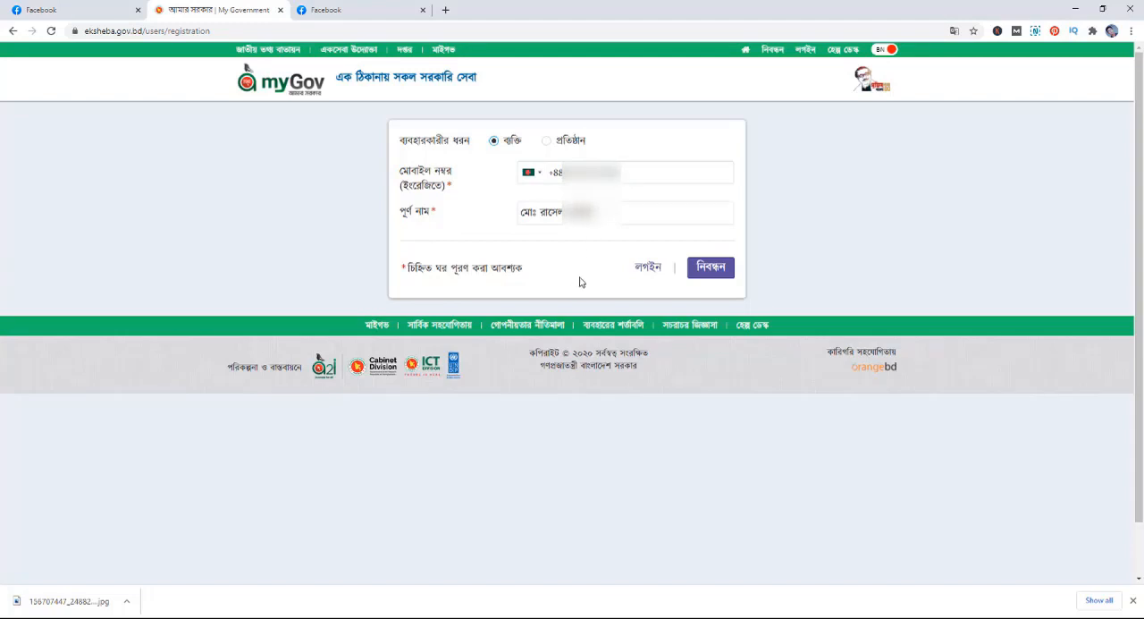
click(720, 273)
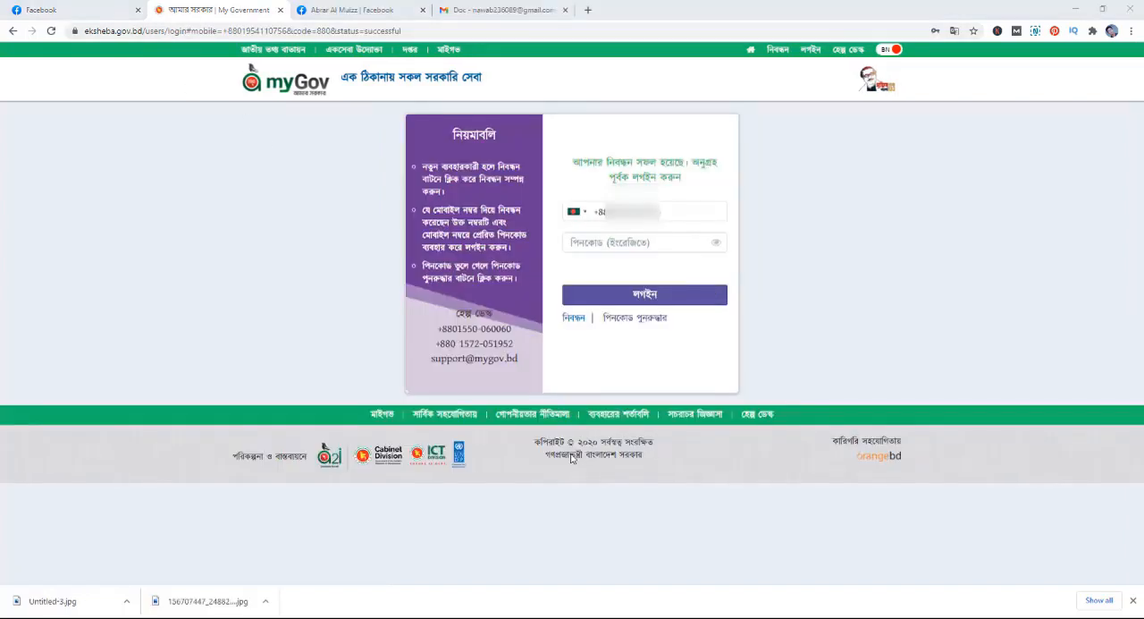
- Log in to the newly registered account by entering its PIN code
click(662, 242)
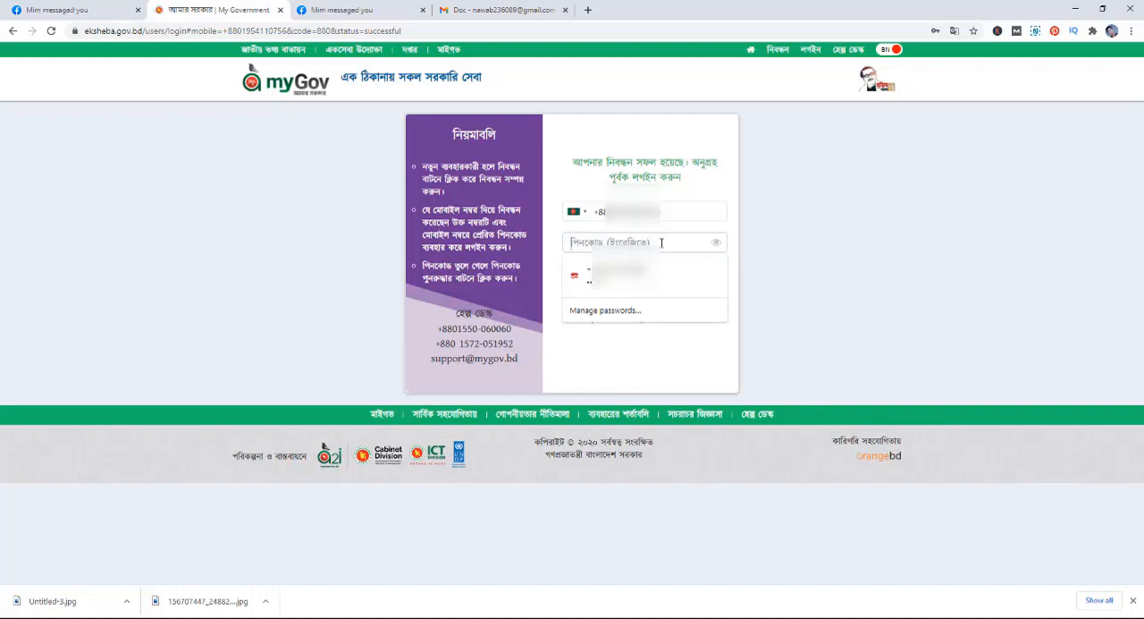
key(ctrl+v)
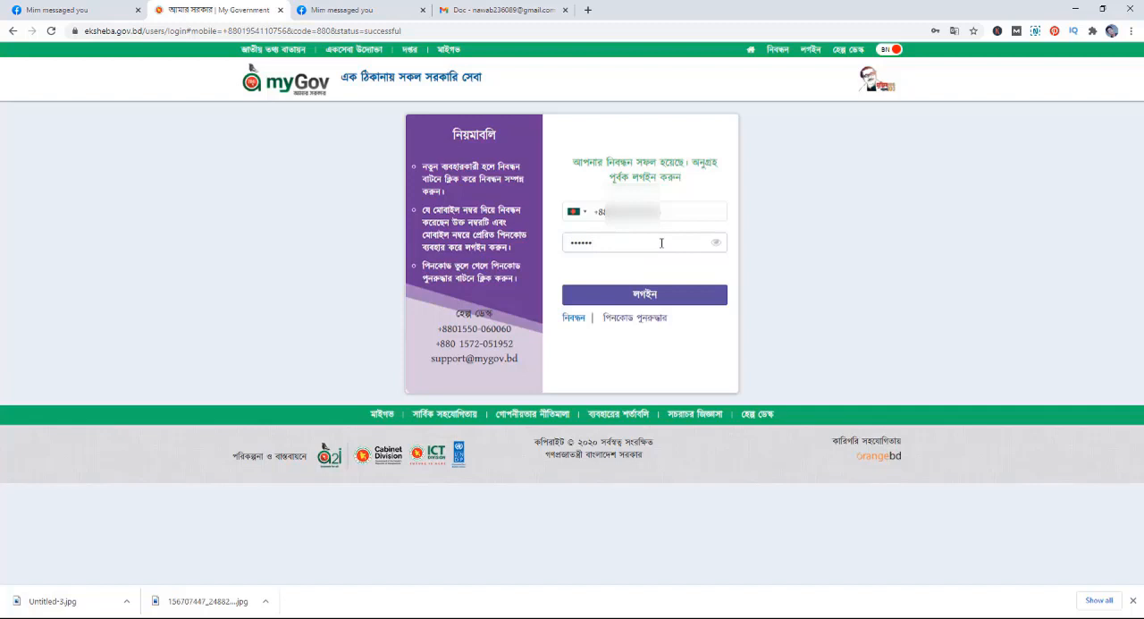
click(656, 298)
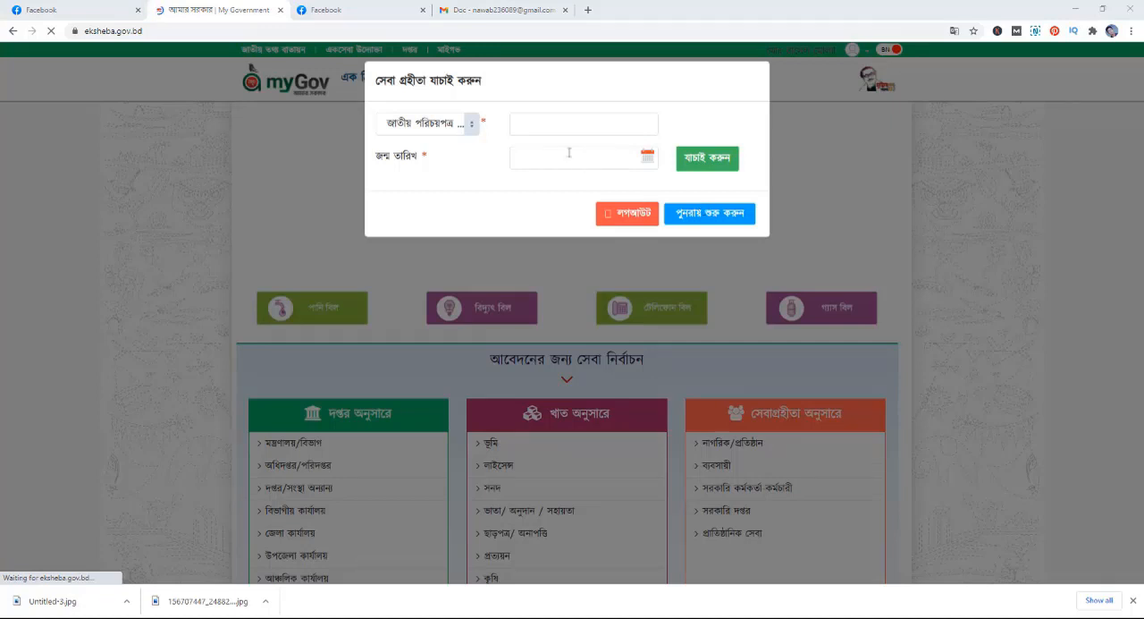
- Verify the service recipient by national ID number and date of birth, and accept the retrieved details for use
click(471, 129)
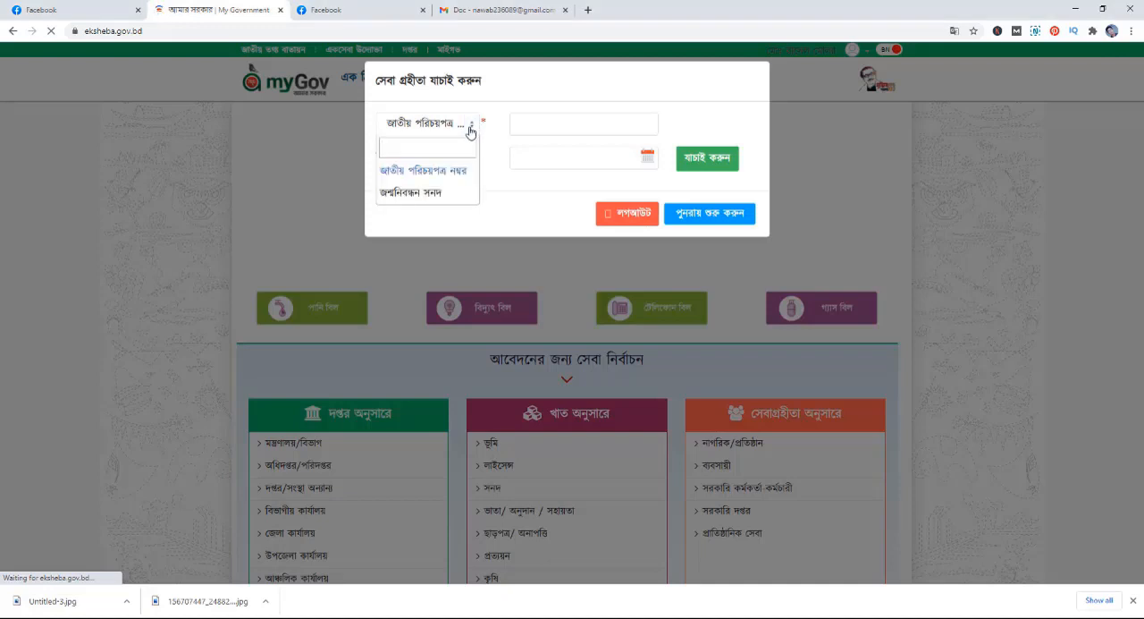
click(416, 171)
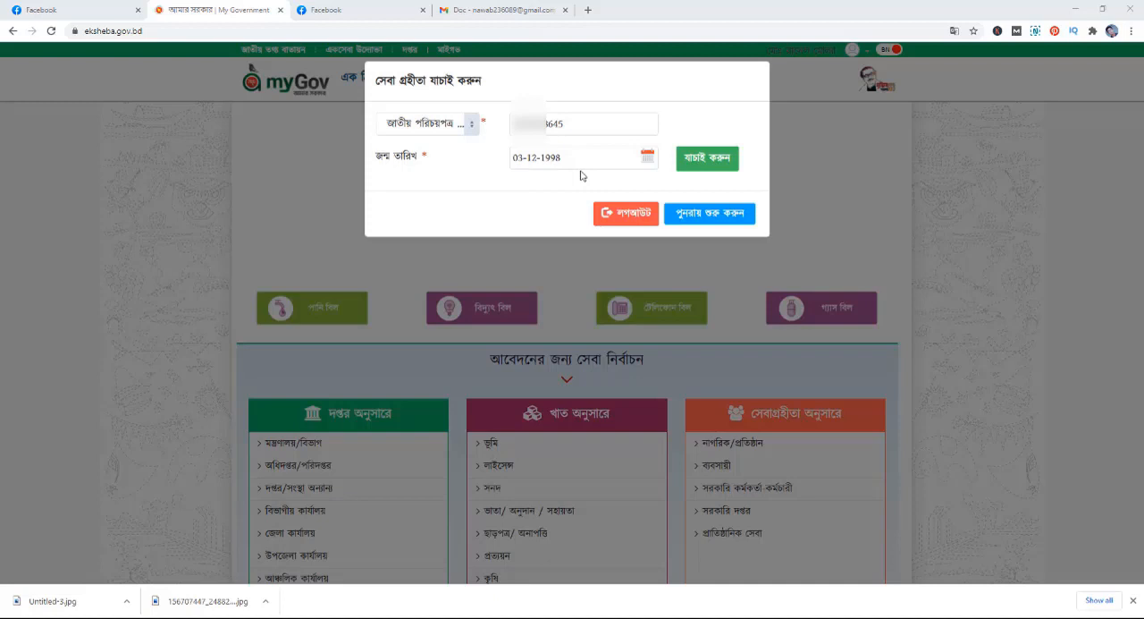
click(712, 164)
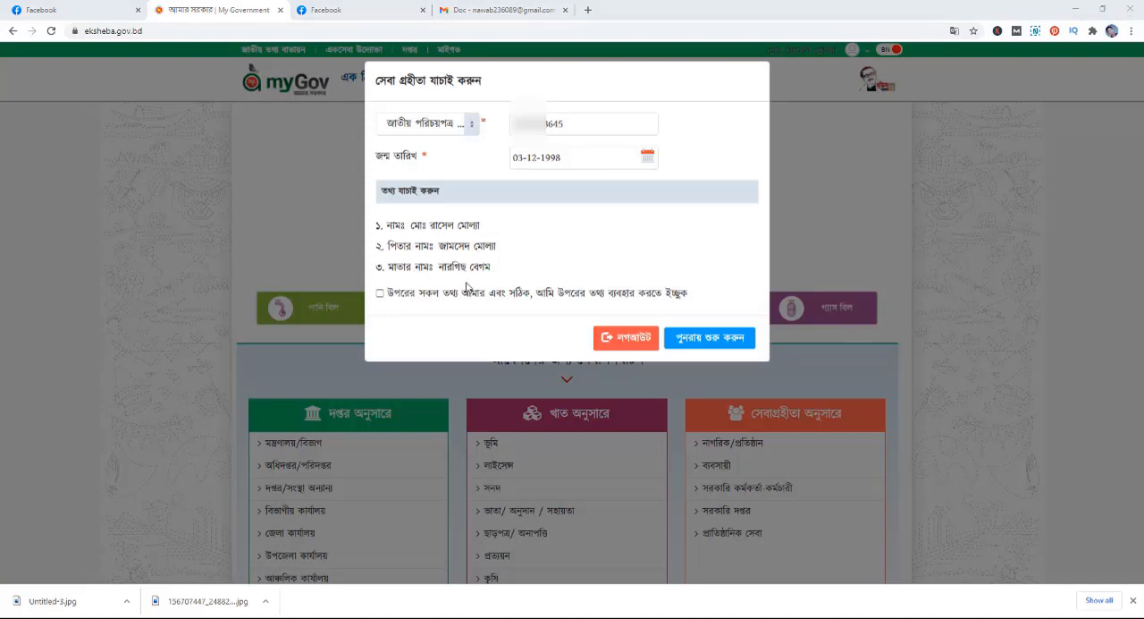
click(379, 293)
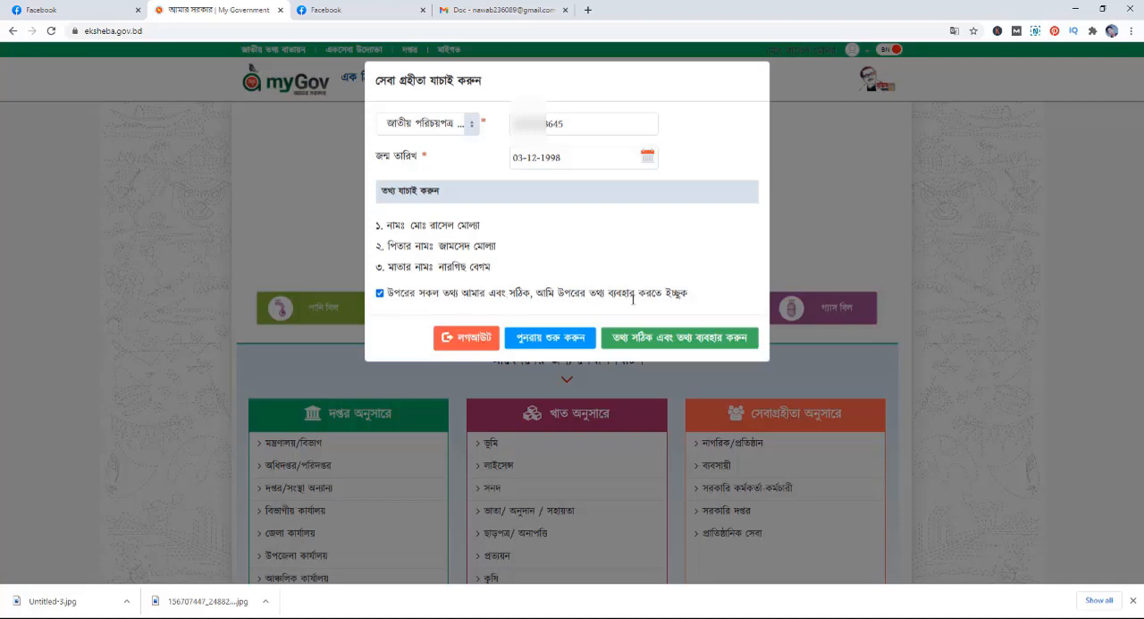
click(685, 344)
- Open the ভাতা/ অনুদান / সহায়তা category from the services grouped by sector
scroll(587, 420, up, 3)
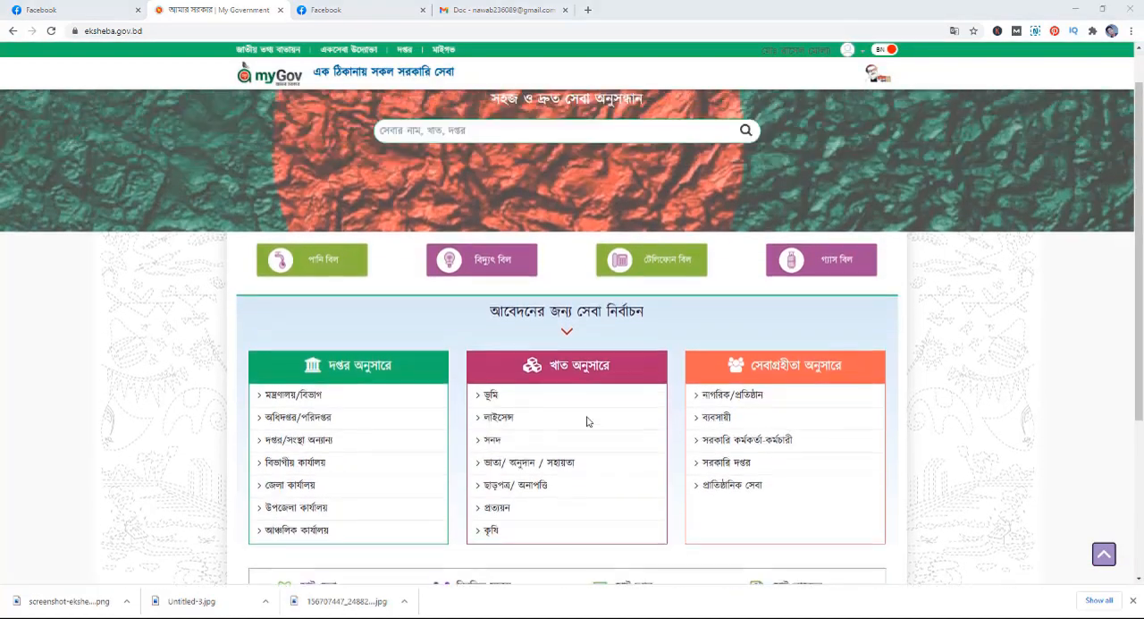
scroll(513, 380, down, 3)
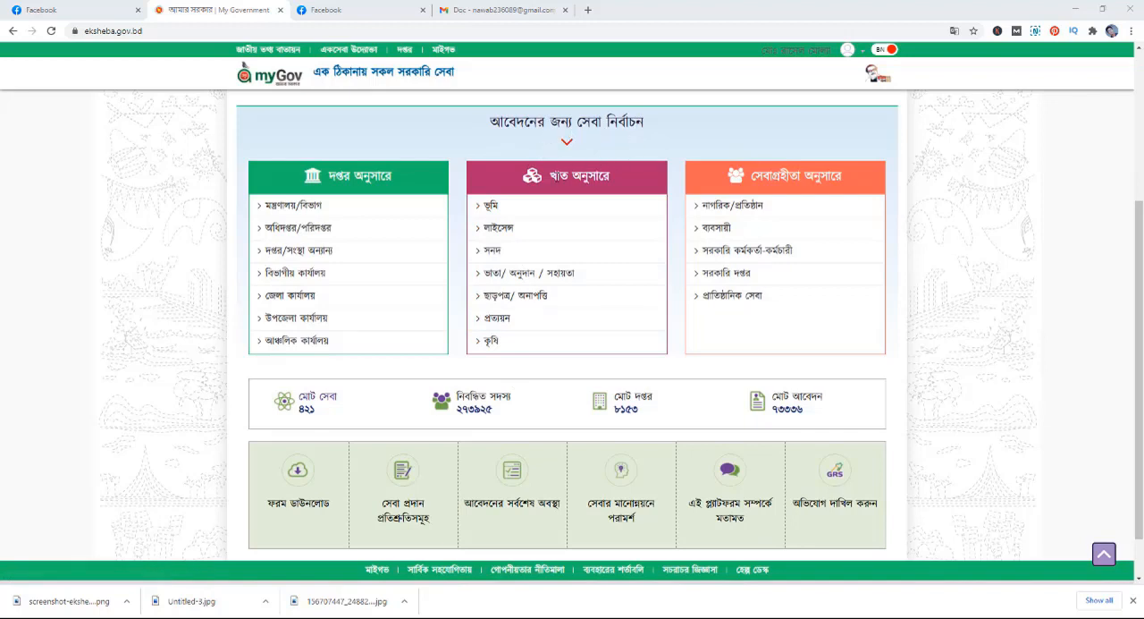
click(552, 280)
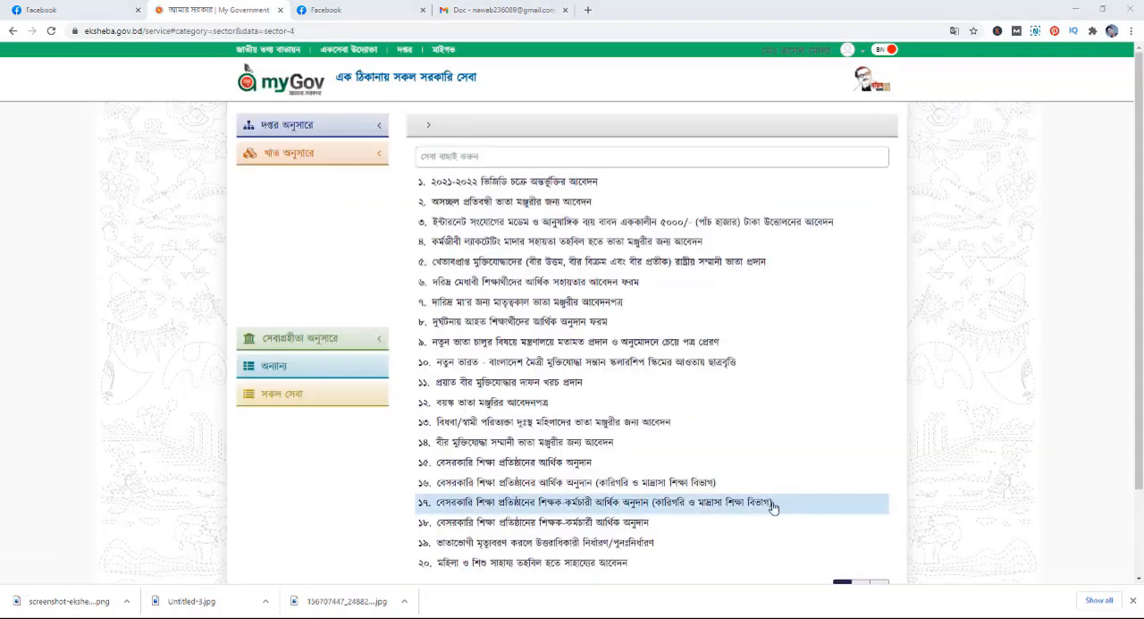
- Start an application for শিক্ষার্থীদের আর্থিক অনুদান (কারিগরি ও মাদ্রাসা শিক্ষা বিভাগ), found on page 2 of the service list
scroll(758, 481, down, 2)
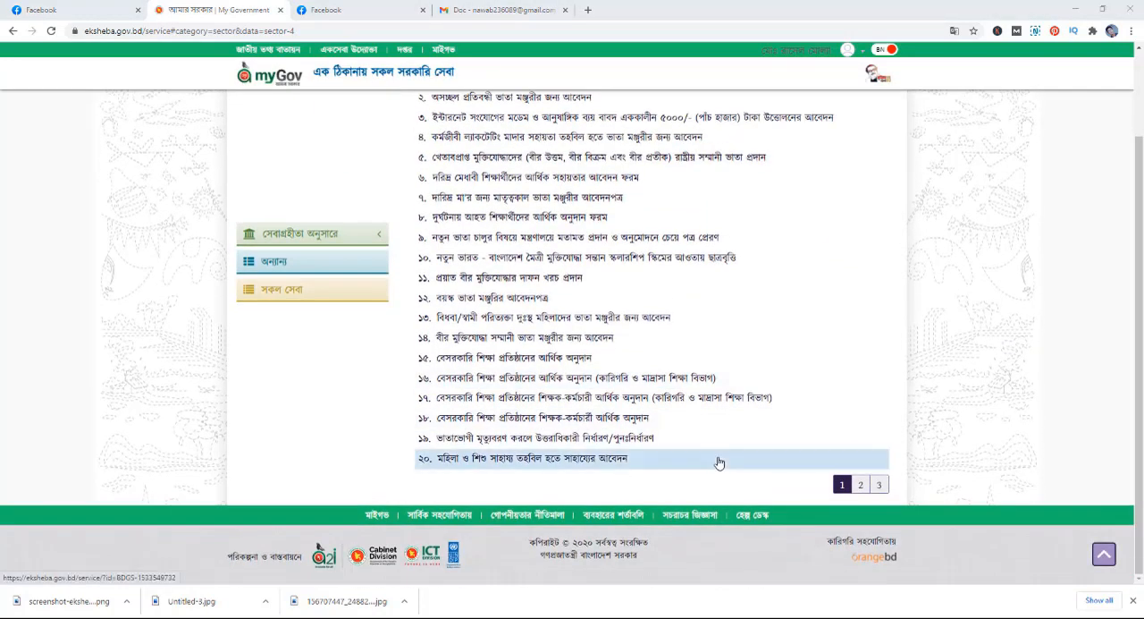
scroll(563, 342, up, 1)
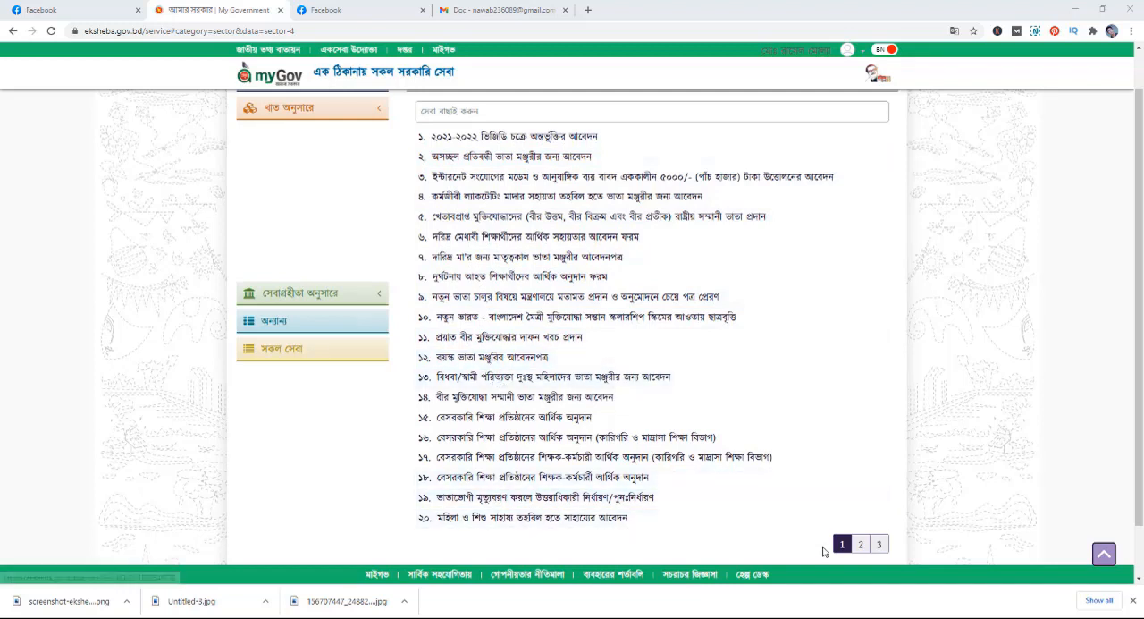
click(861, 545)
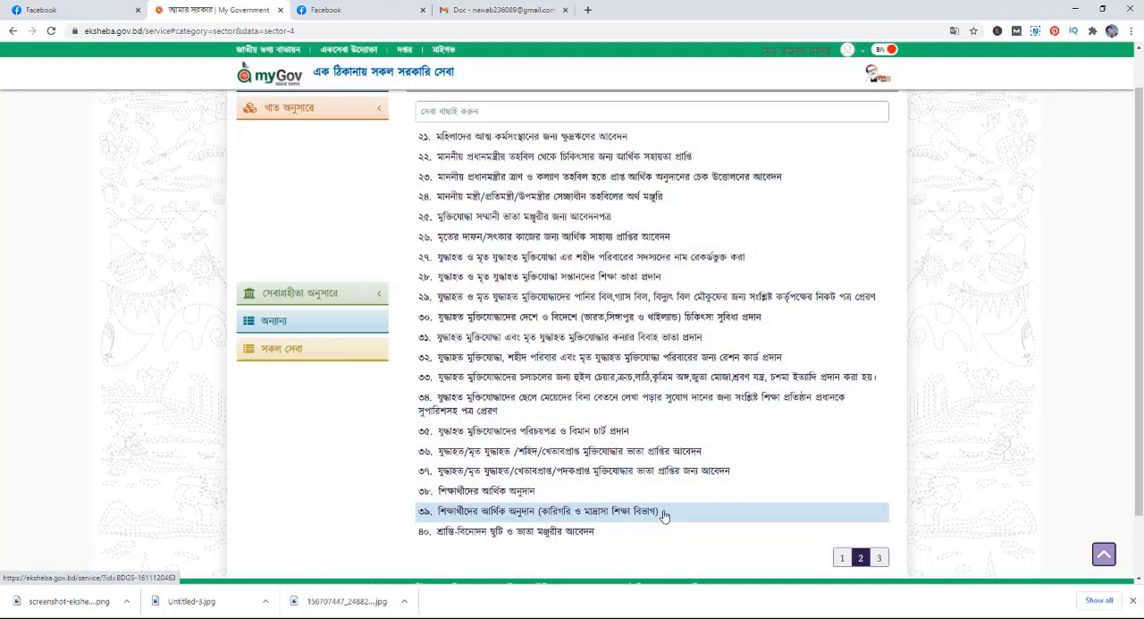
click(610, 511)
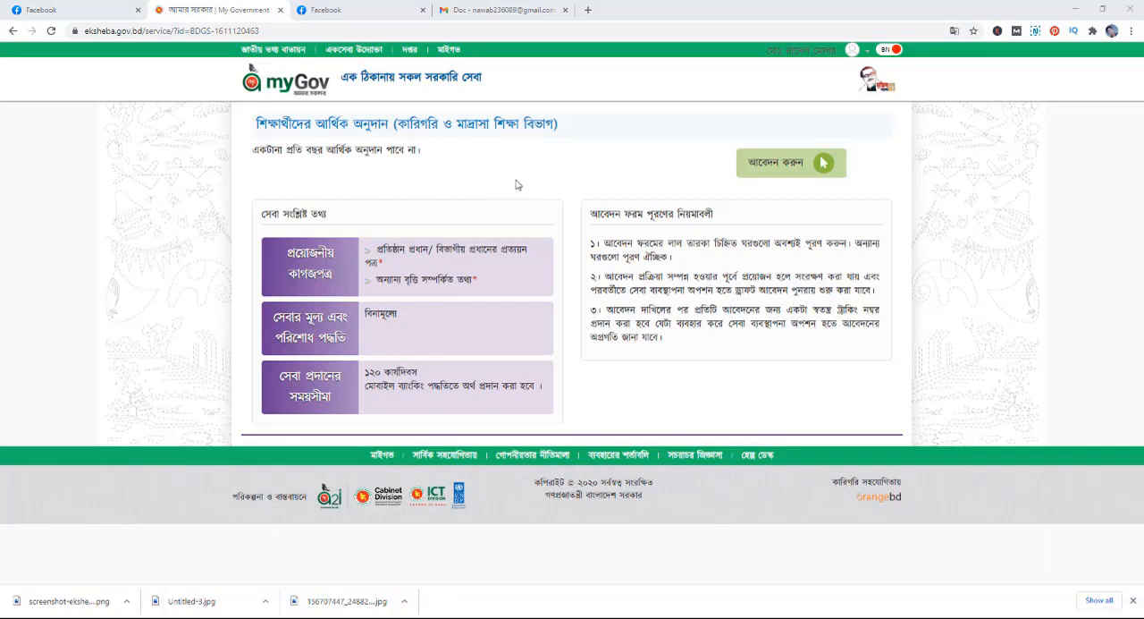
click(764, 164)
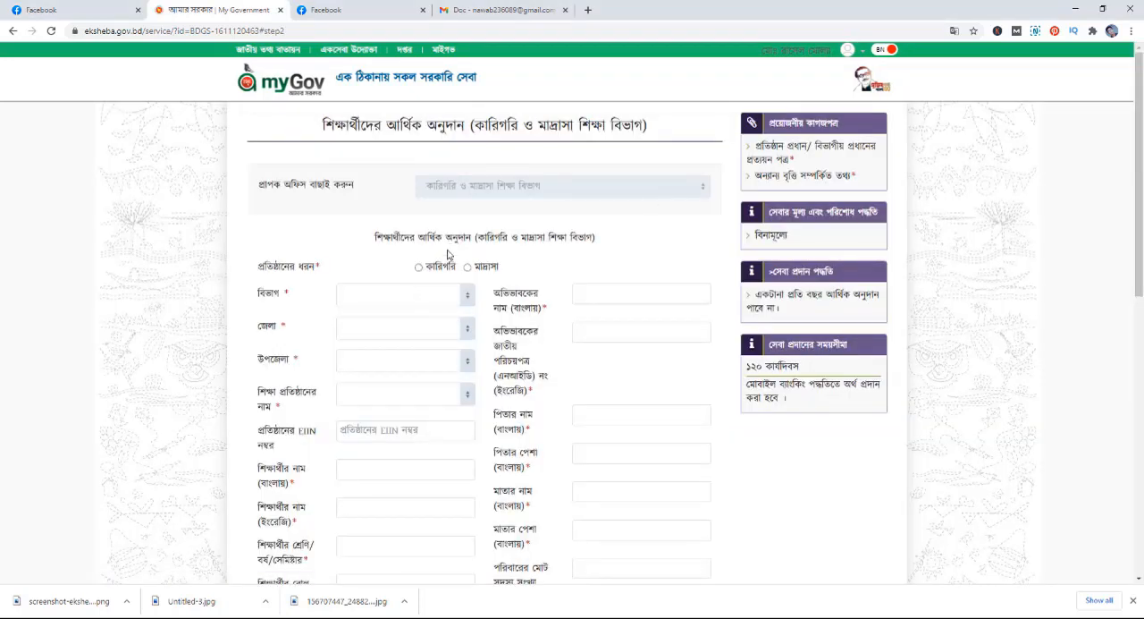
- Review the application form's institution type, division, district and upazila entries, and the options offered for the institution name
scroll(444, 261, down, 3)
scroll(444, 261, up, 3)
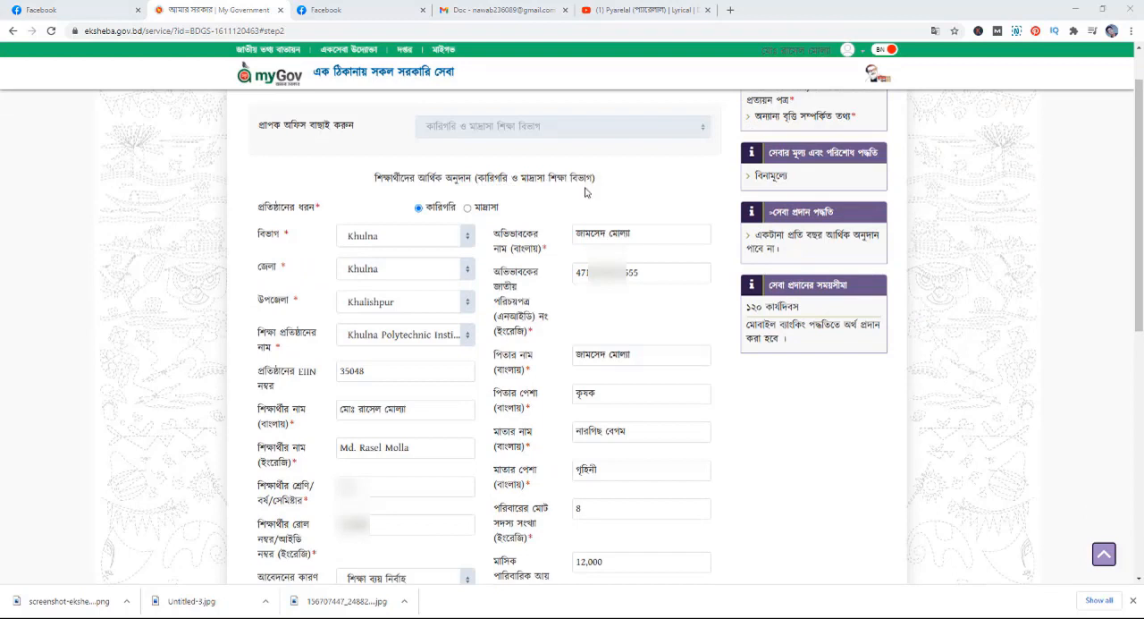
scroll(501, 179, down, 1)
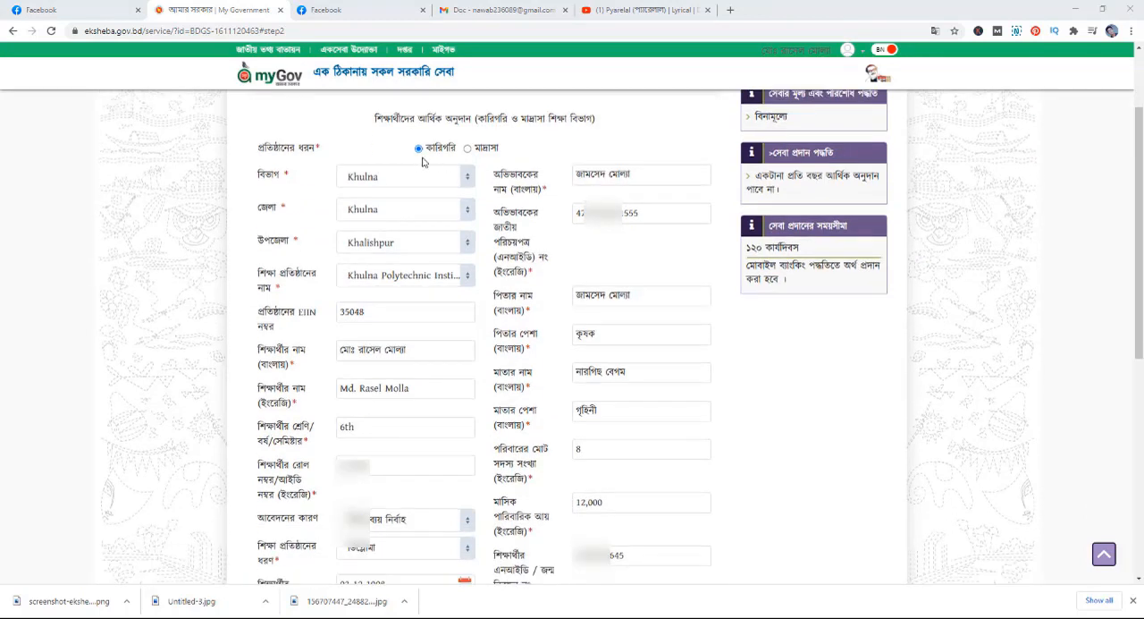
scroll(423, 160, up, 1)
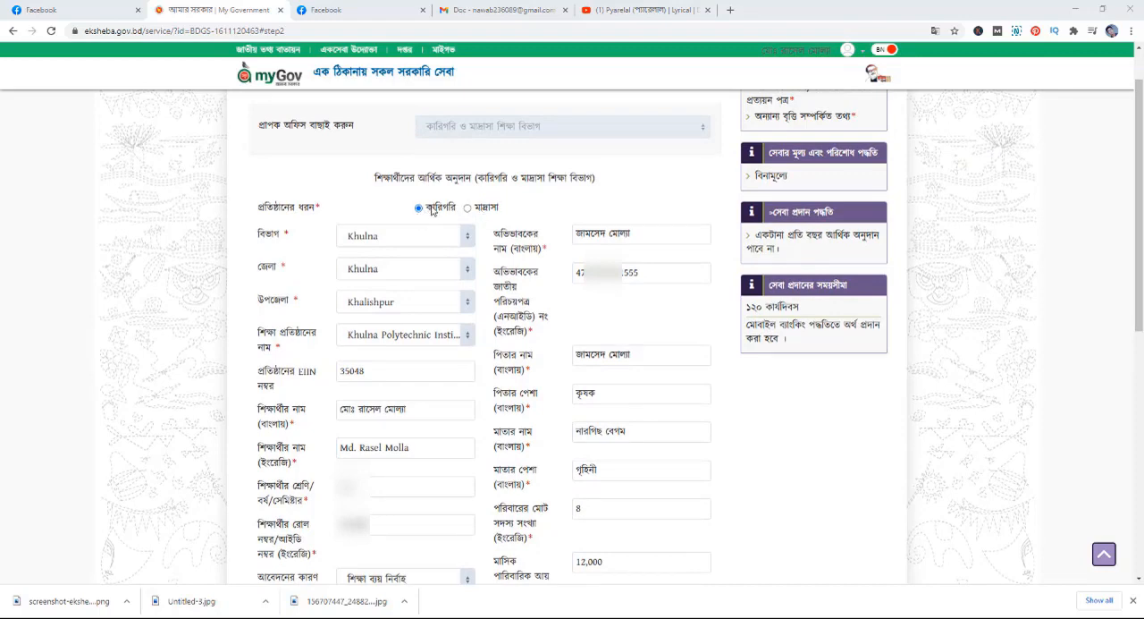
scroll(357, 197, down, 1)
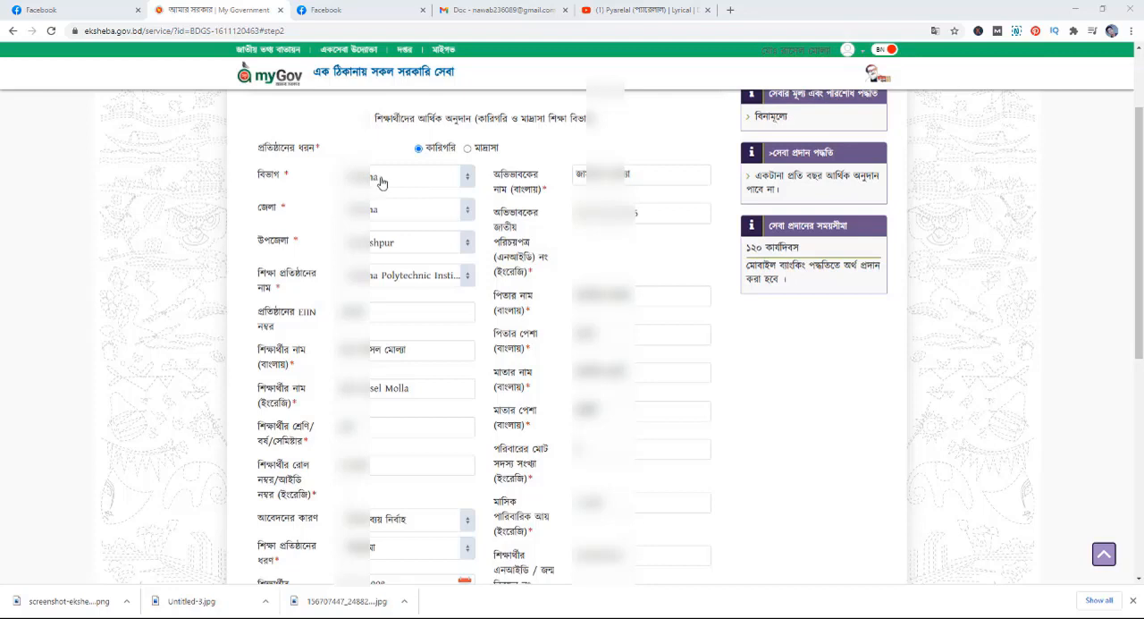
scroll(224, 218, down, 1)
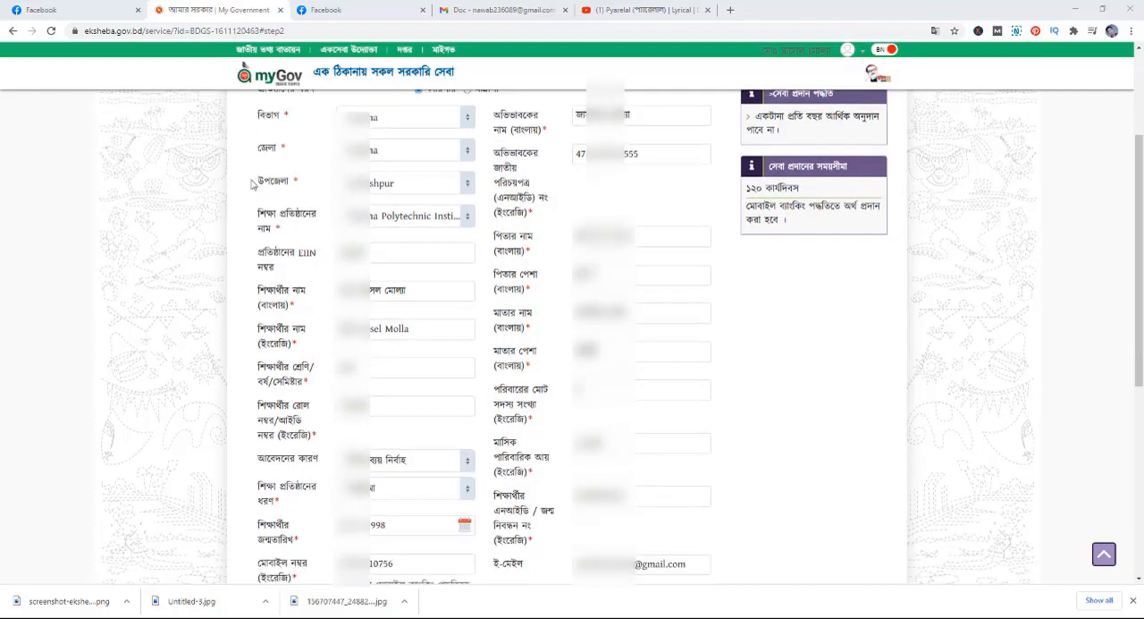
scroll(372, 156, up, 1)
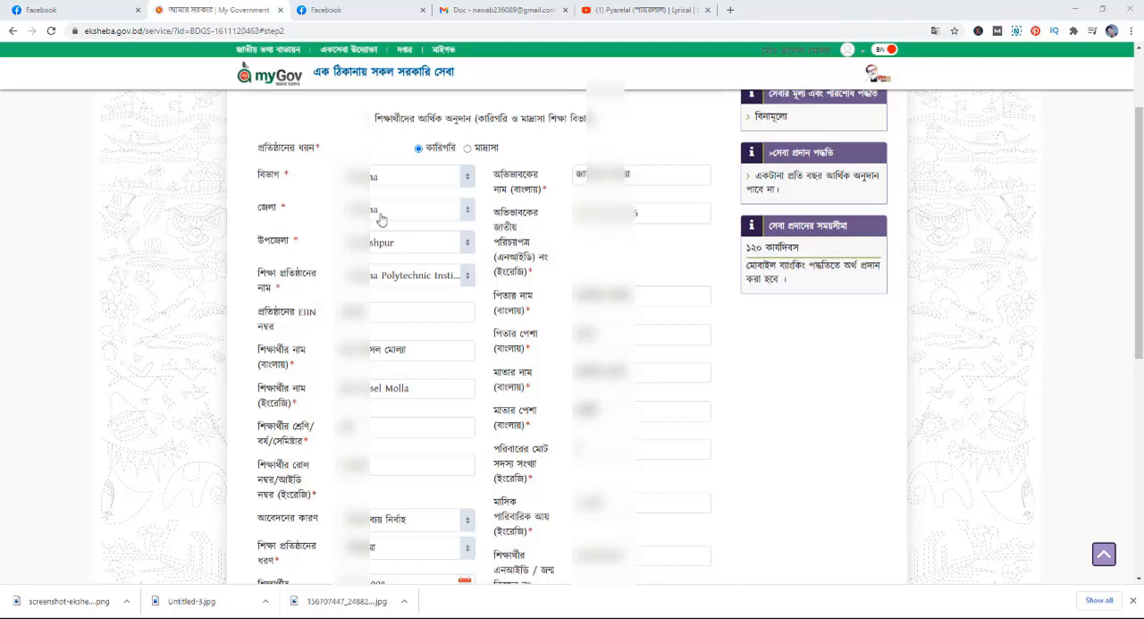
scroll(382, 217, down, 1)
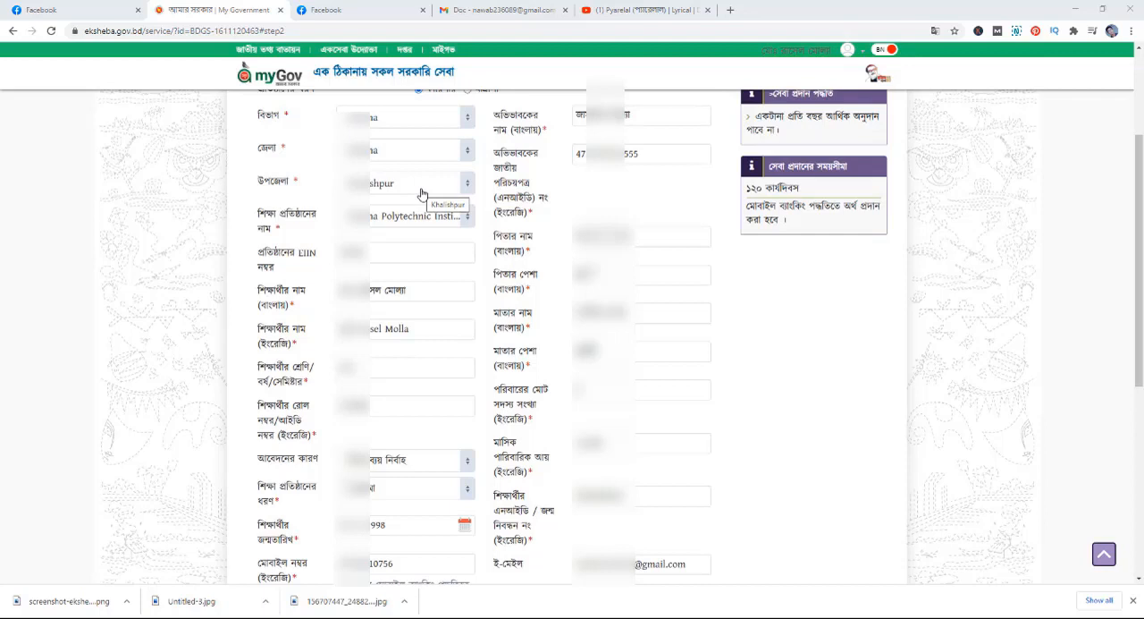
scroll(423, 194, down, 1)
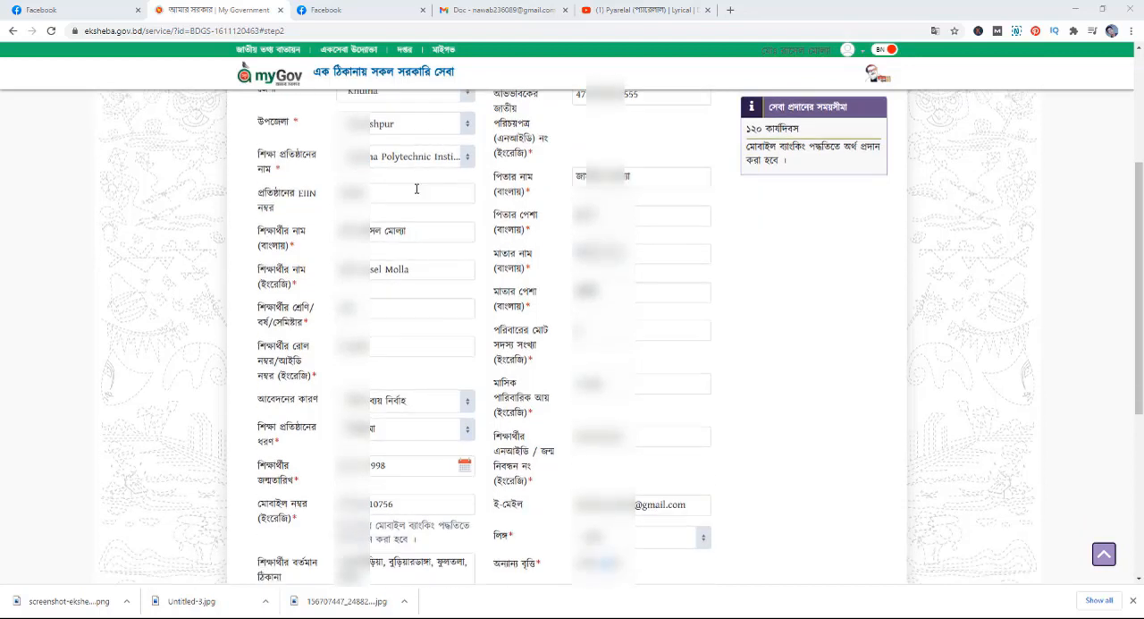
click(465, 161)
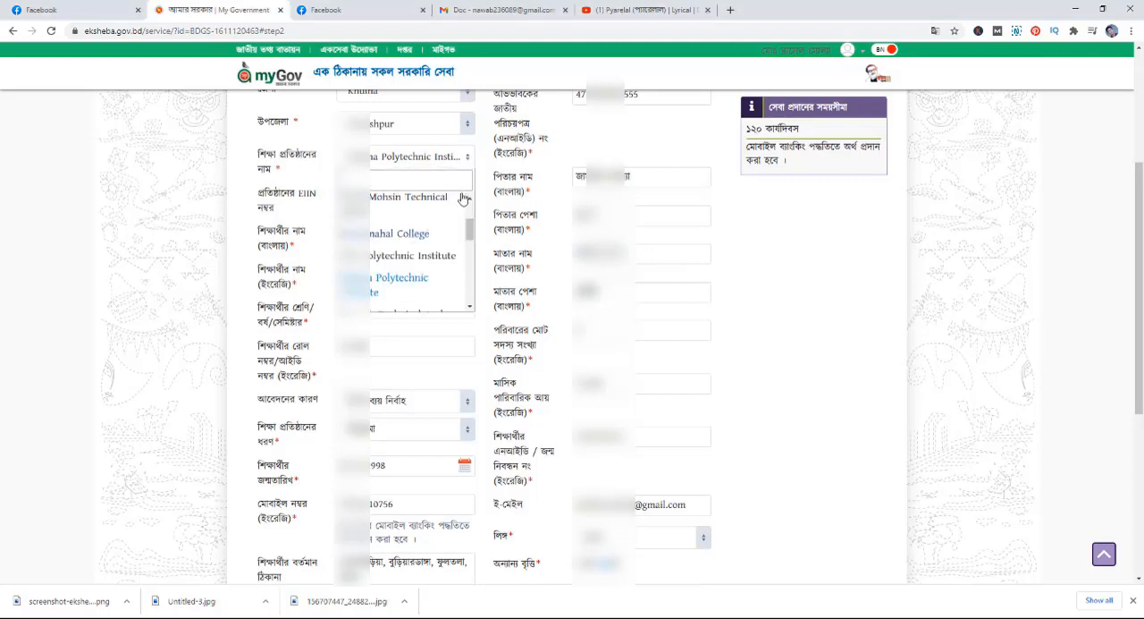
click(467, 163)
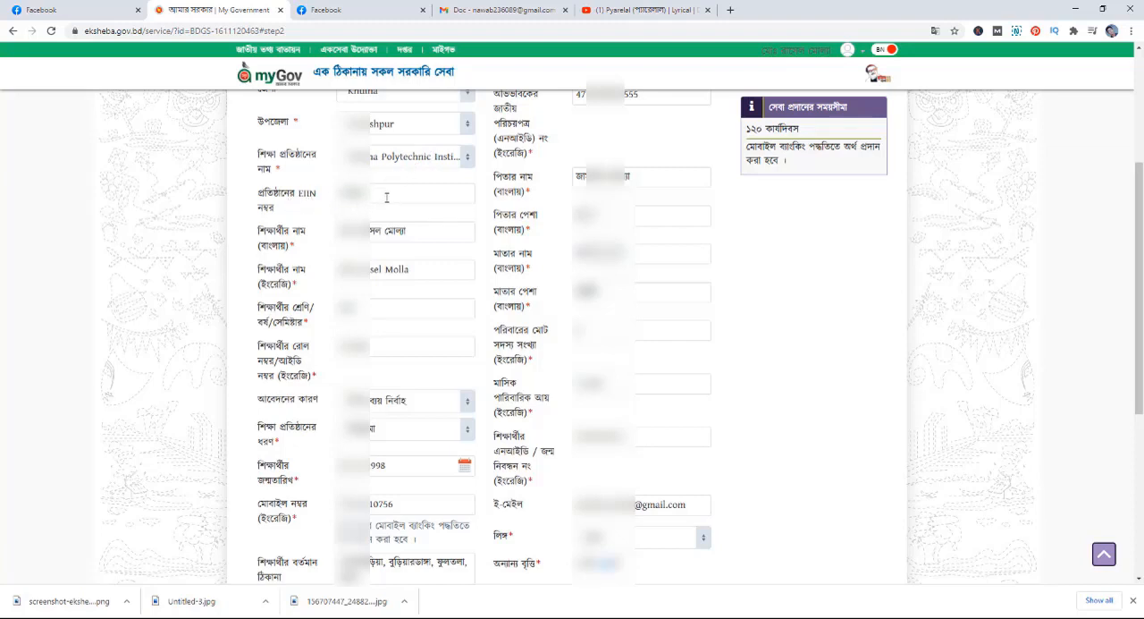
- Go through the student's institution, name, class and roll entries, and choose শিক্ষা ব্যয় নির্বাহ as the application reason (আবেদনের কারণ)
scroll(386, 196, down, 1)
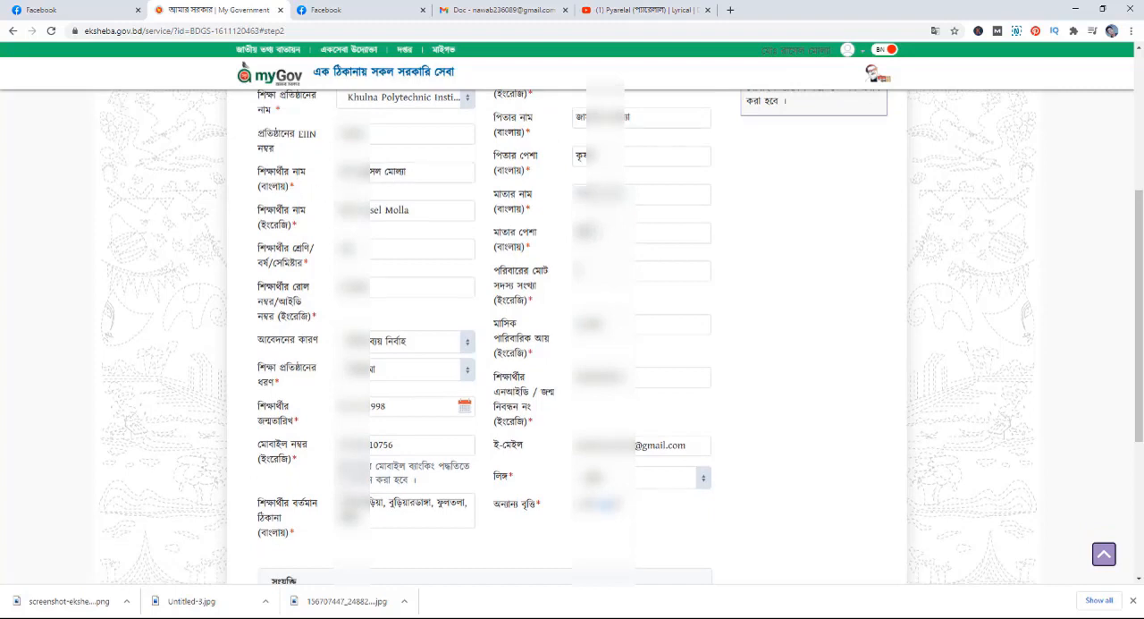
scroll(416, 172, down, 1)
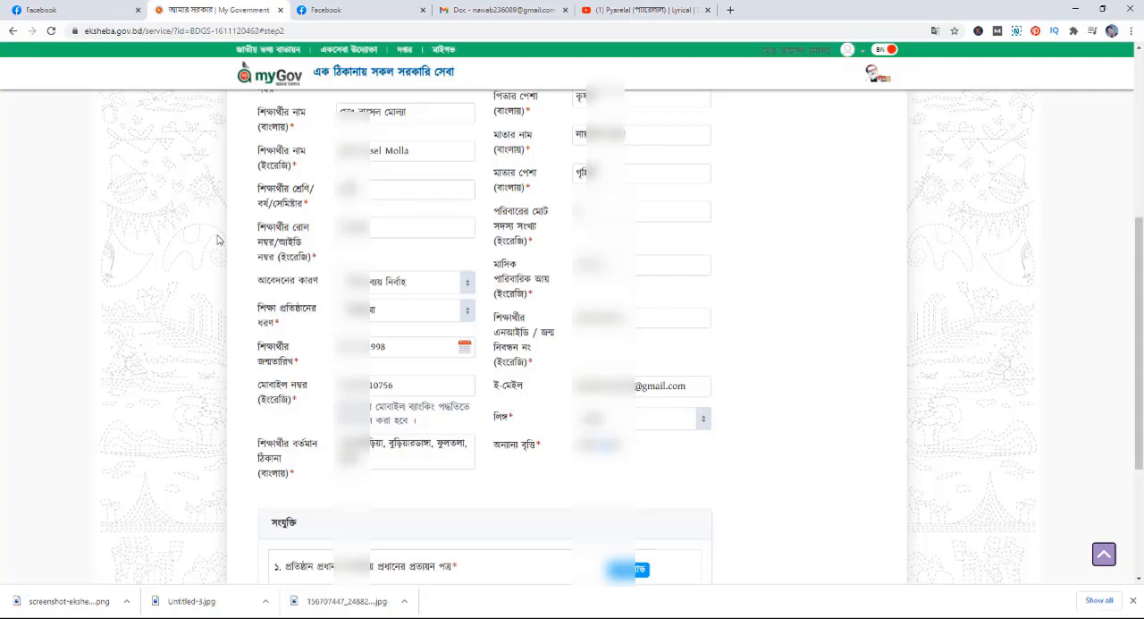
scroll(242, 233, down, 1)
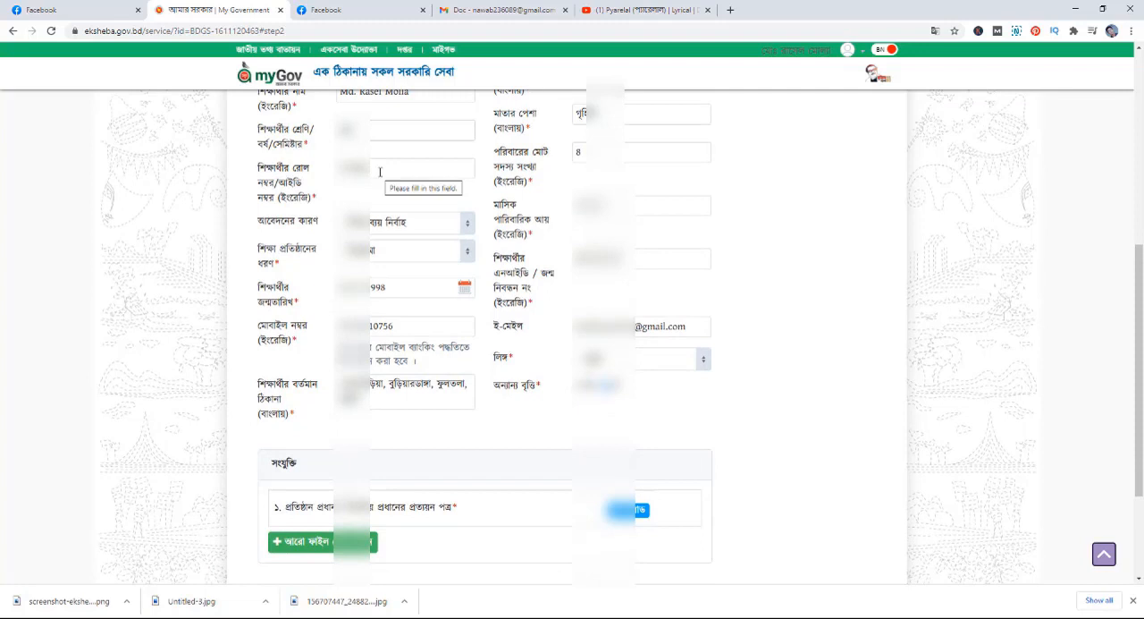
click(467, 230)
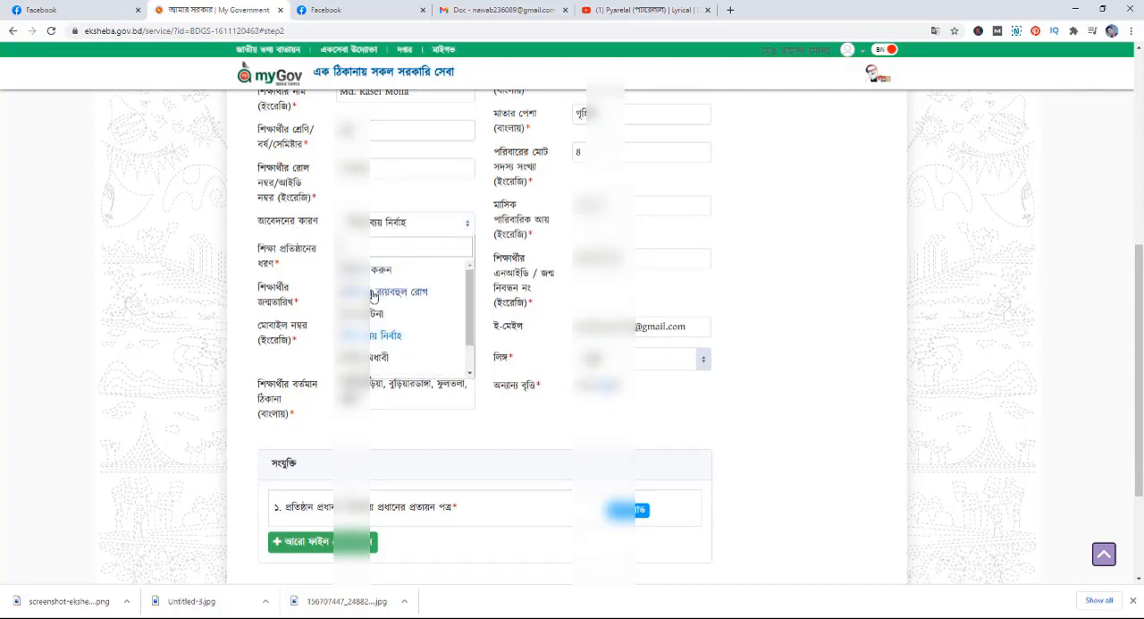
scroll(374, 296, down, 1)
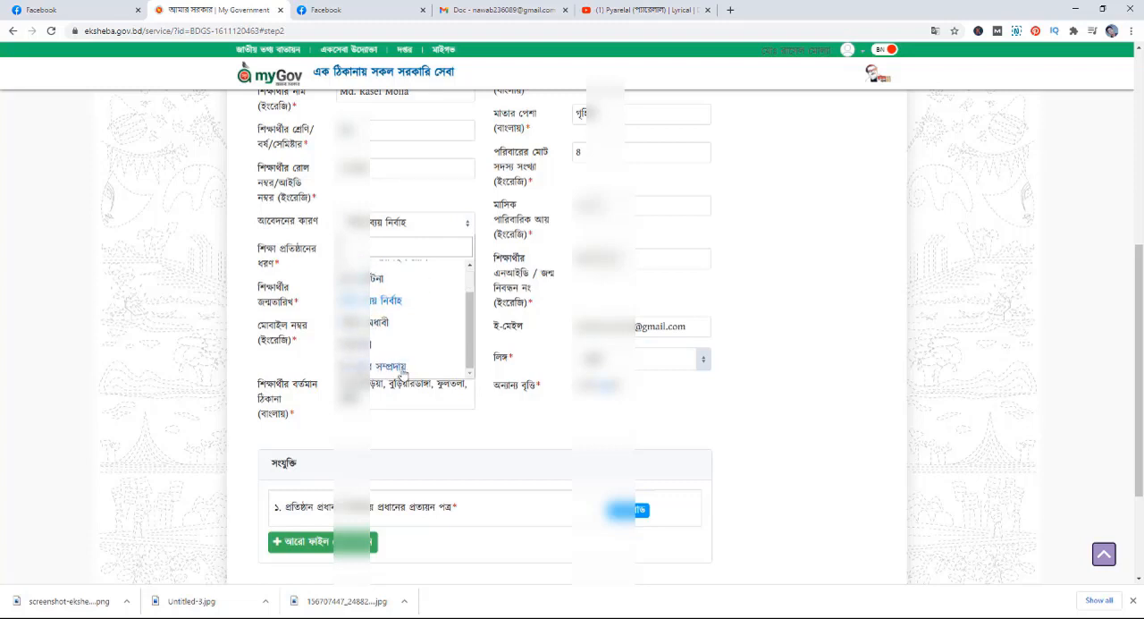
scroll(382, 325, up, 1)
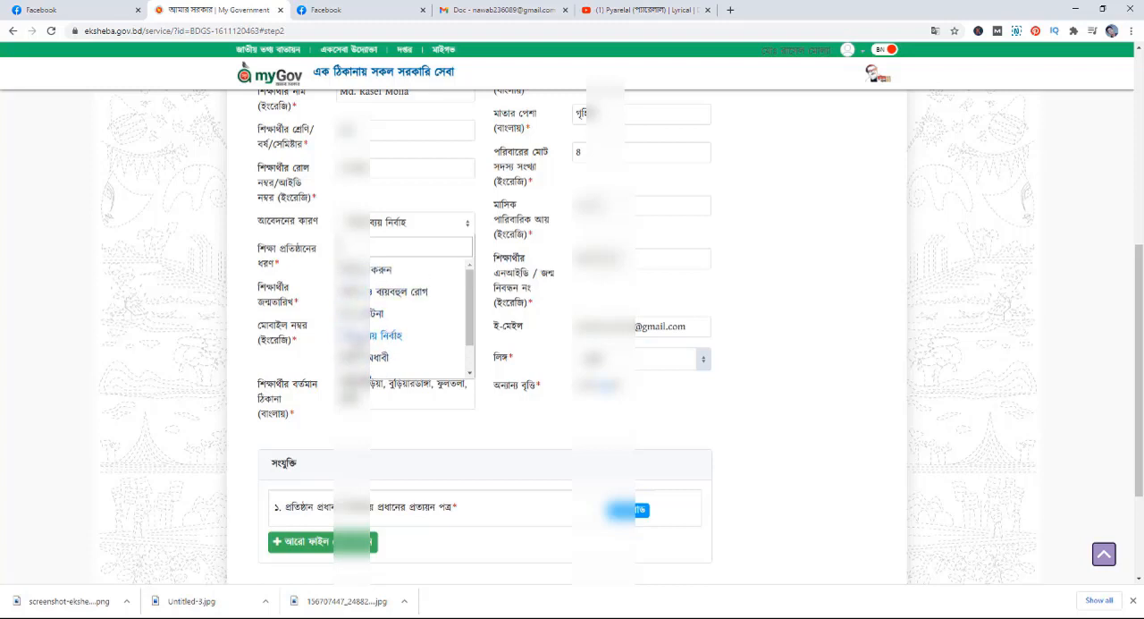
click(367, 337)
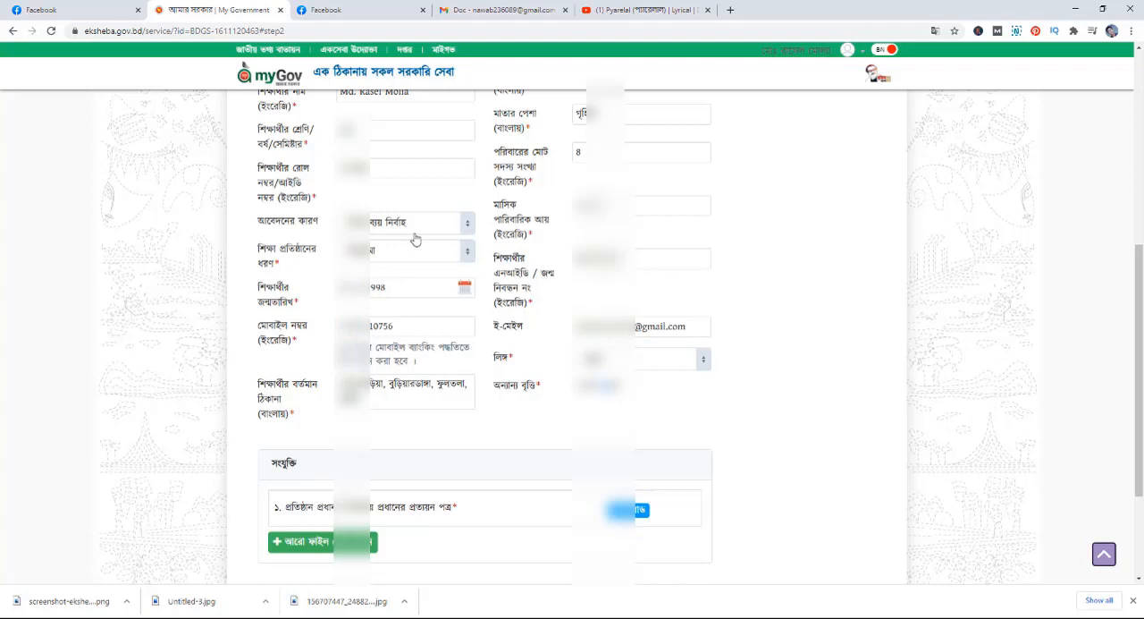
- Examine the student's date of birth calendar, mobile number and current address entries, and the attachment section of the form
scroll(414, 237, down, 1)
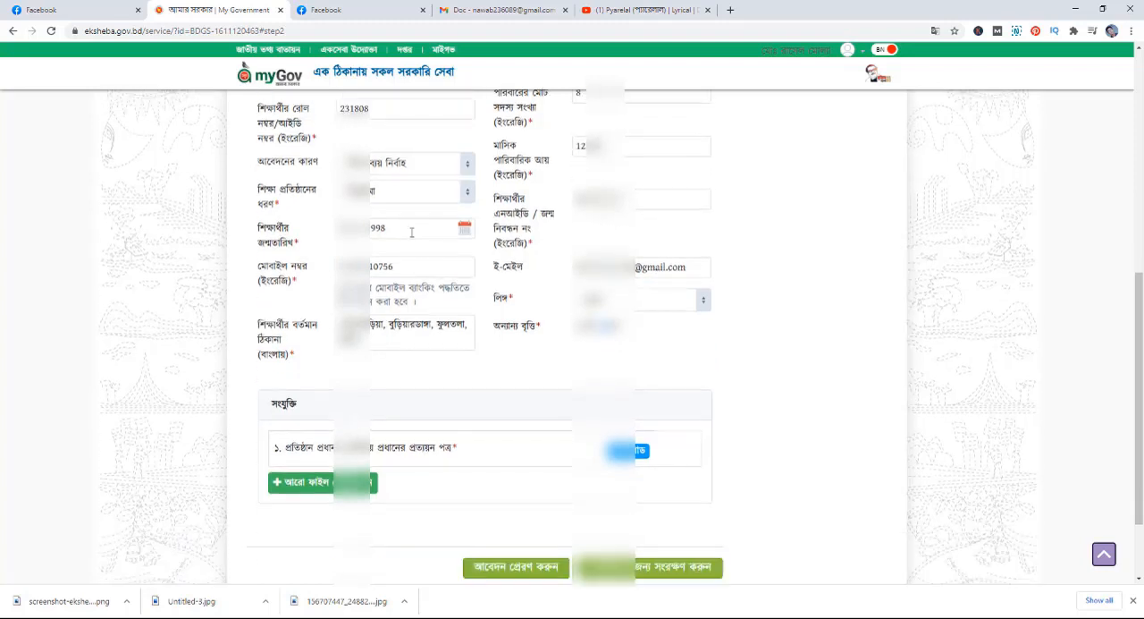
click(464, 228)
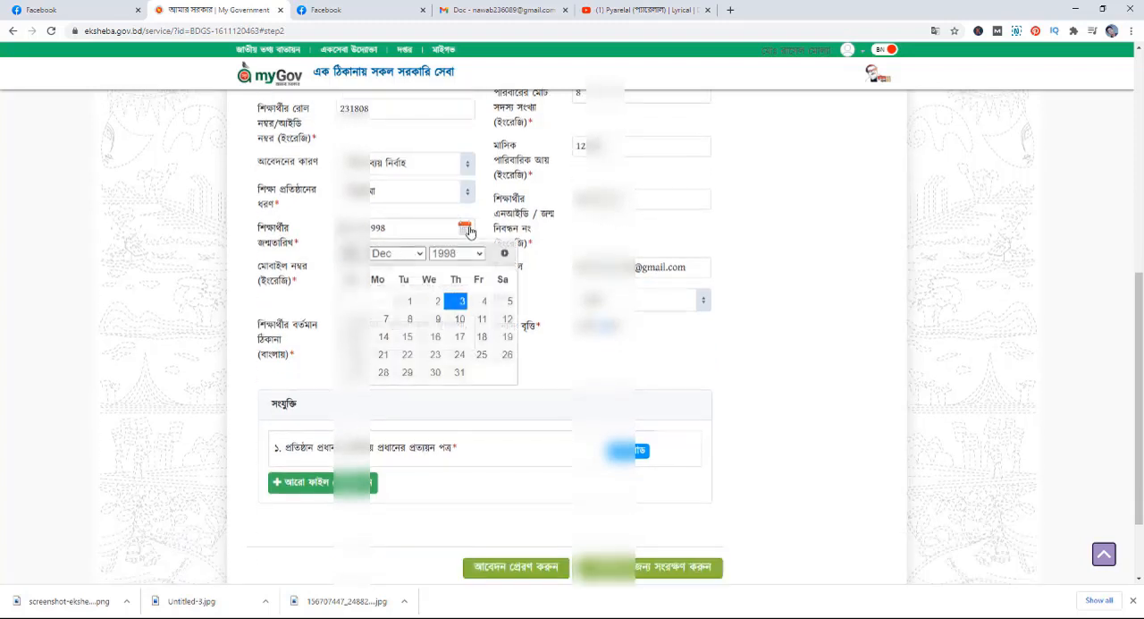
click(480, 254)
click(480, 254)
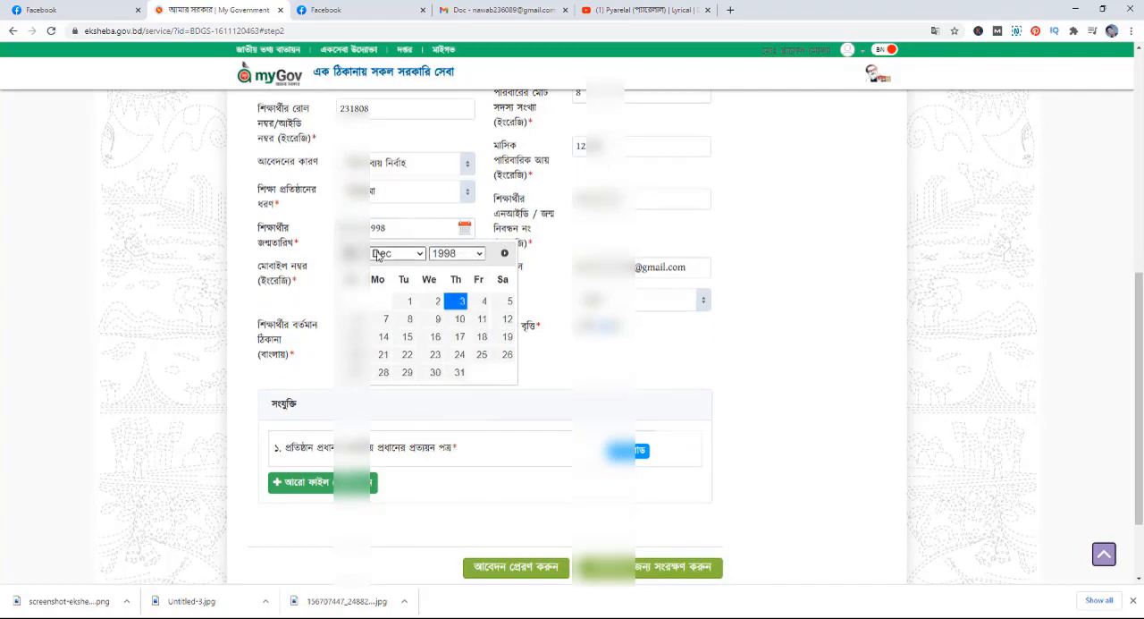
click(473, 217)
scroll(447, 218, down, 1)
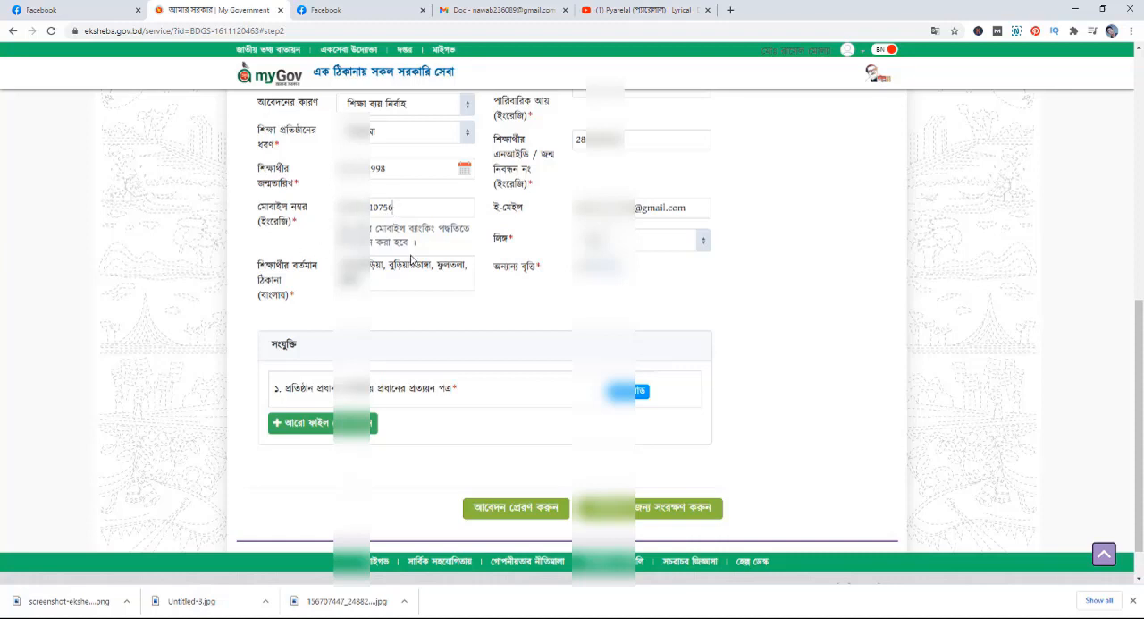
scroll(295, 291, down, 1)
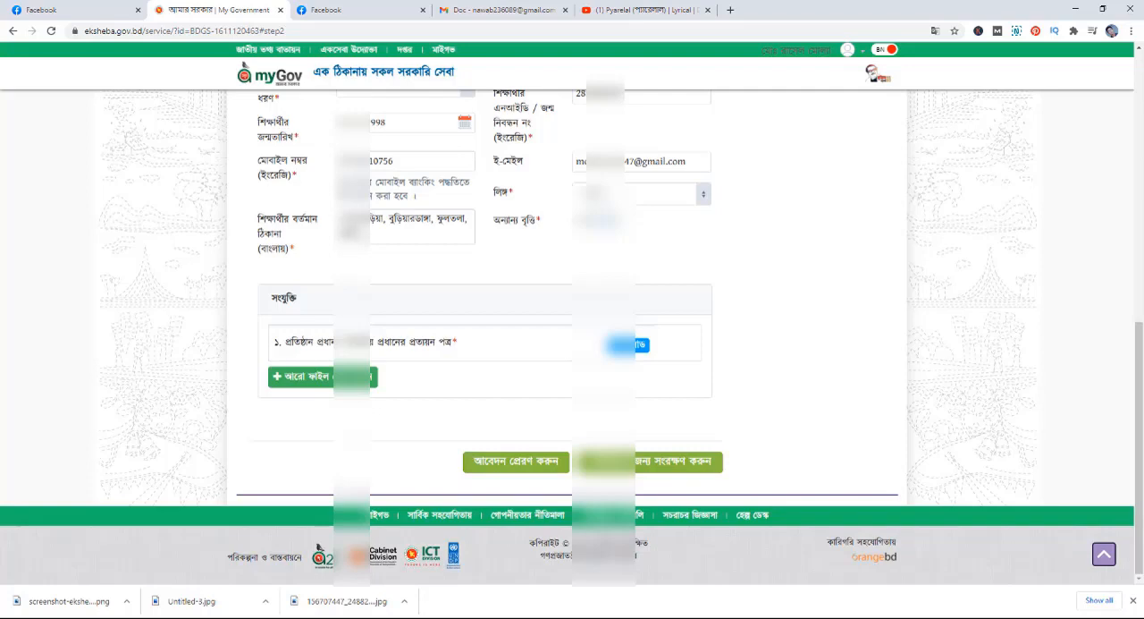
- Review the guardian's name and national ID, the parents' names and occupations, the family size and the monthly income entries
scroll(573, 330, up, 7)
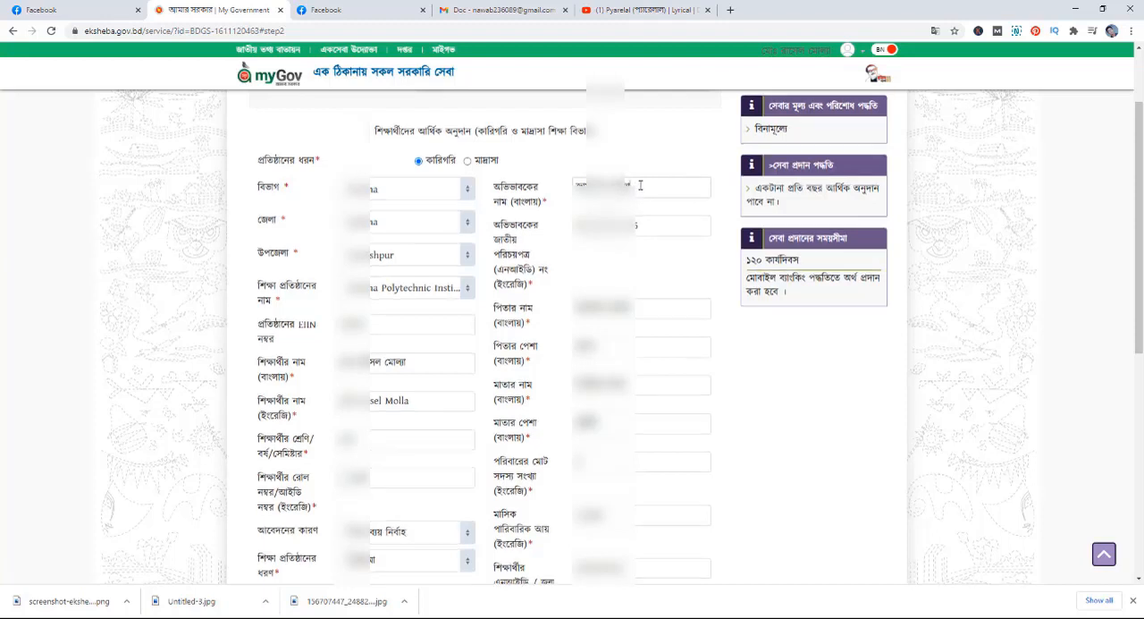
scroll(640, 185, down, 1)
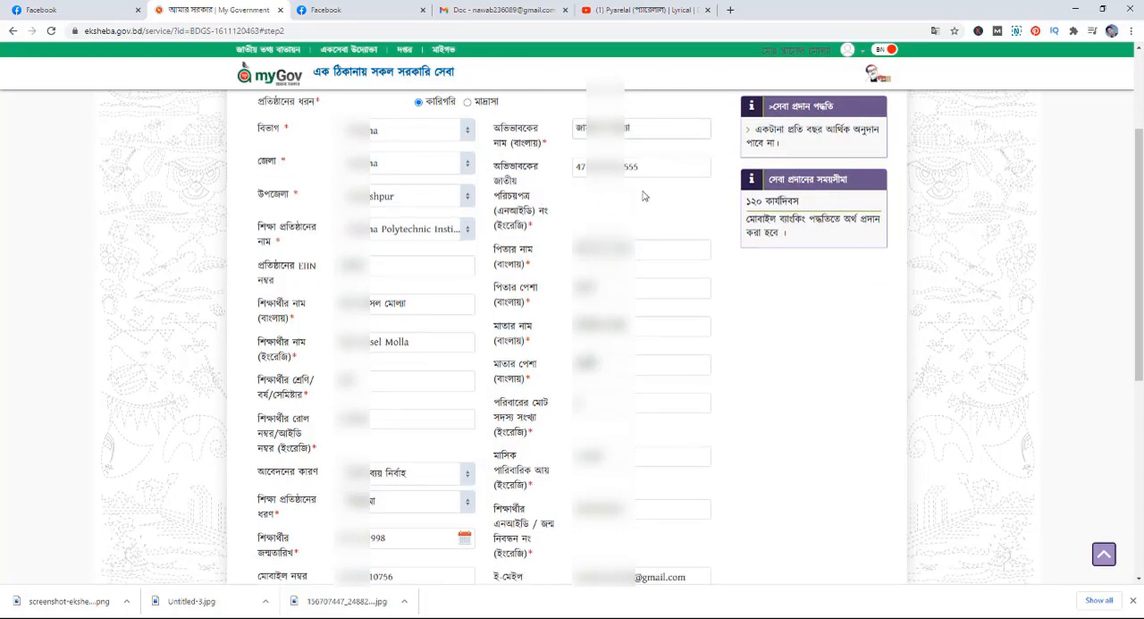
scroll(648, 193, down, 1)
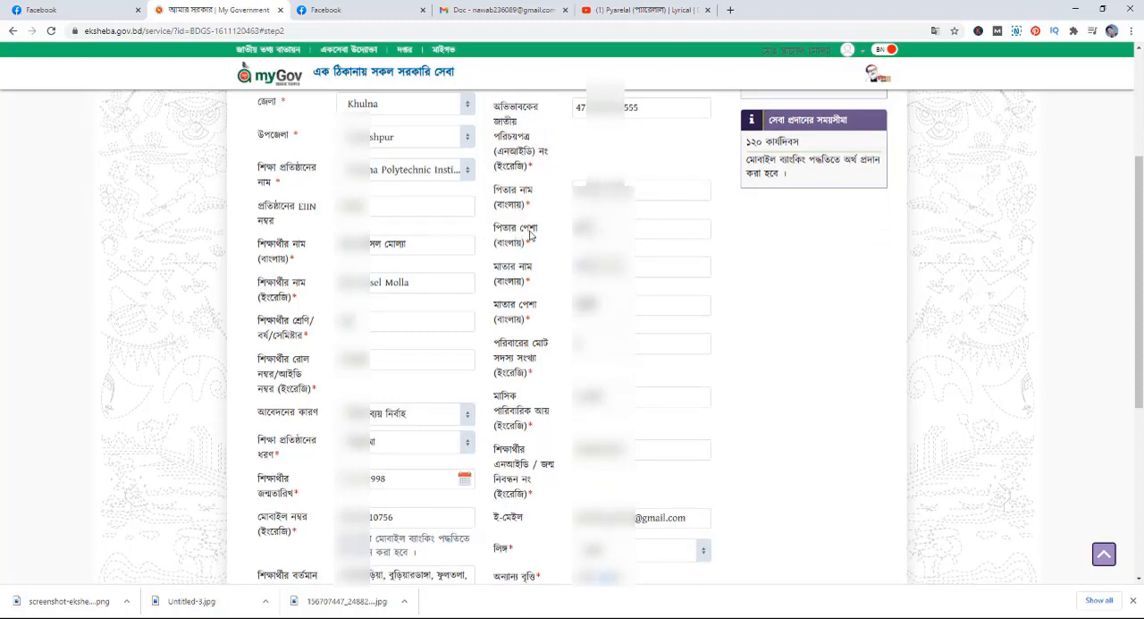
scroll(622, 338, down, 1)
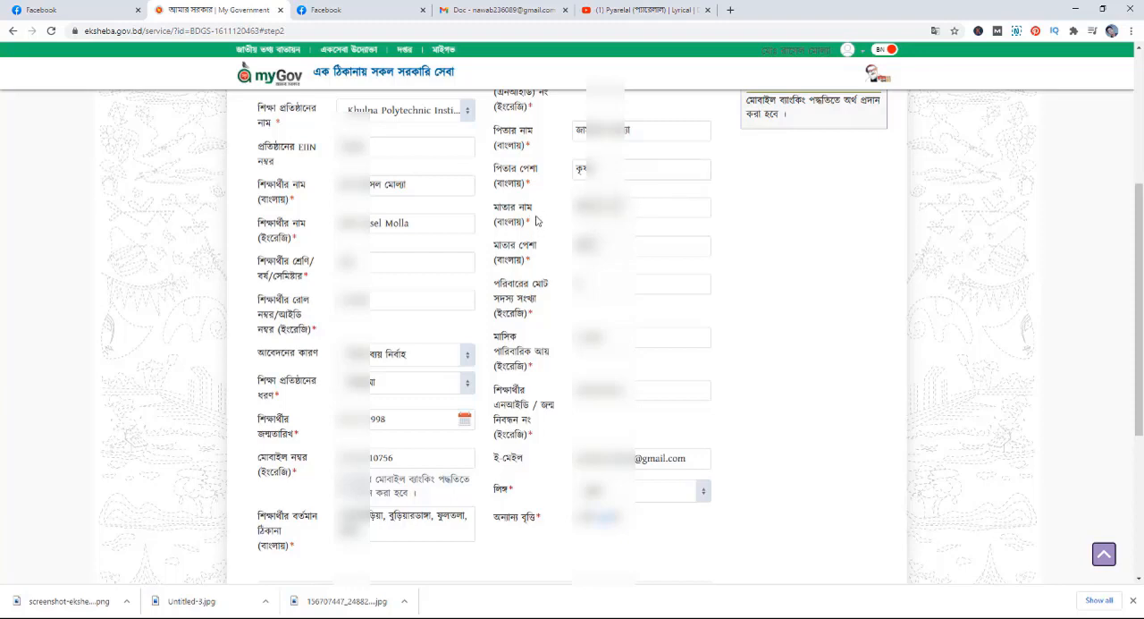
scroll(645, 207, down, 1)
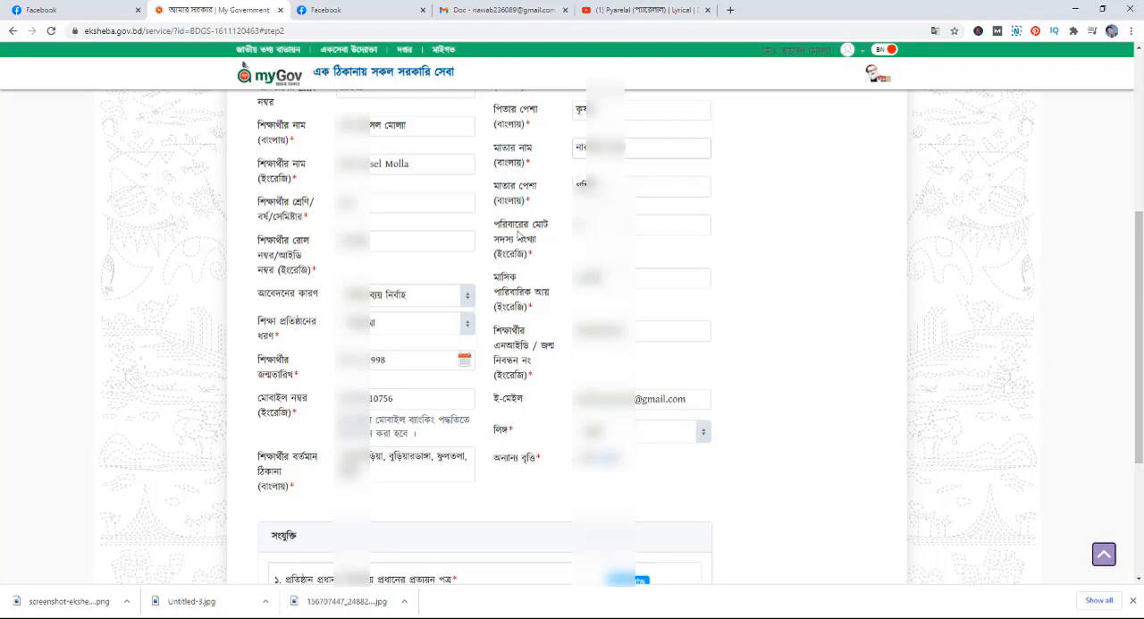
scroll(524, 233, down, 1)
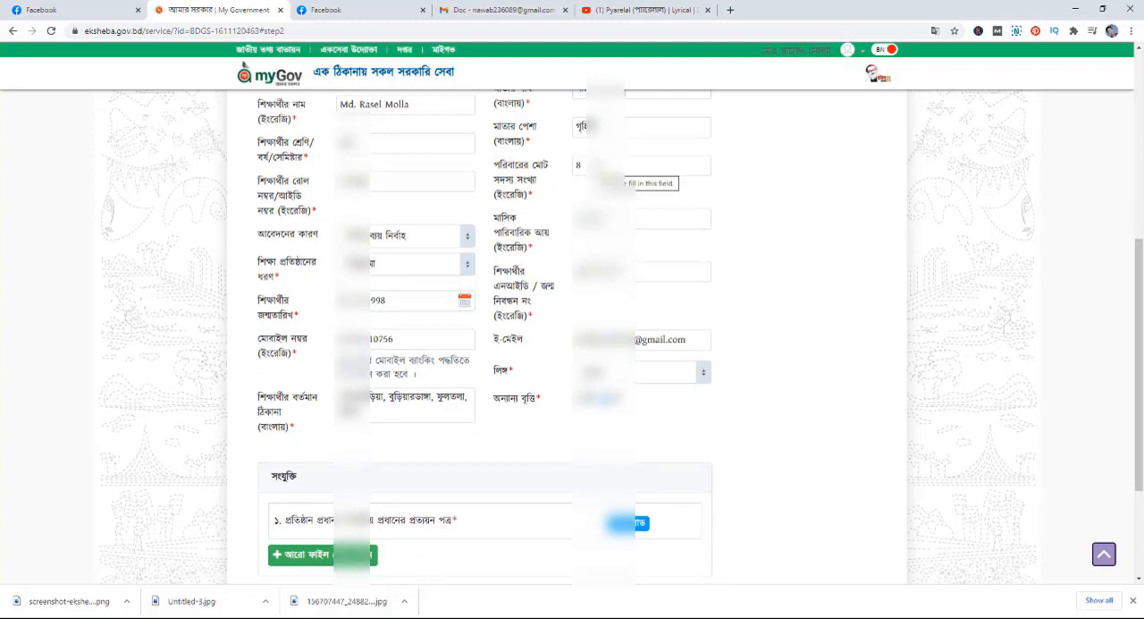
scroll(518, 232, down, 1)
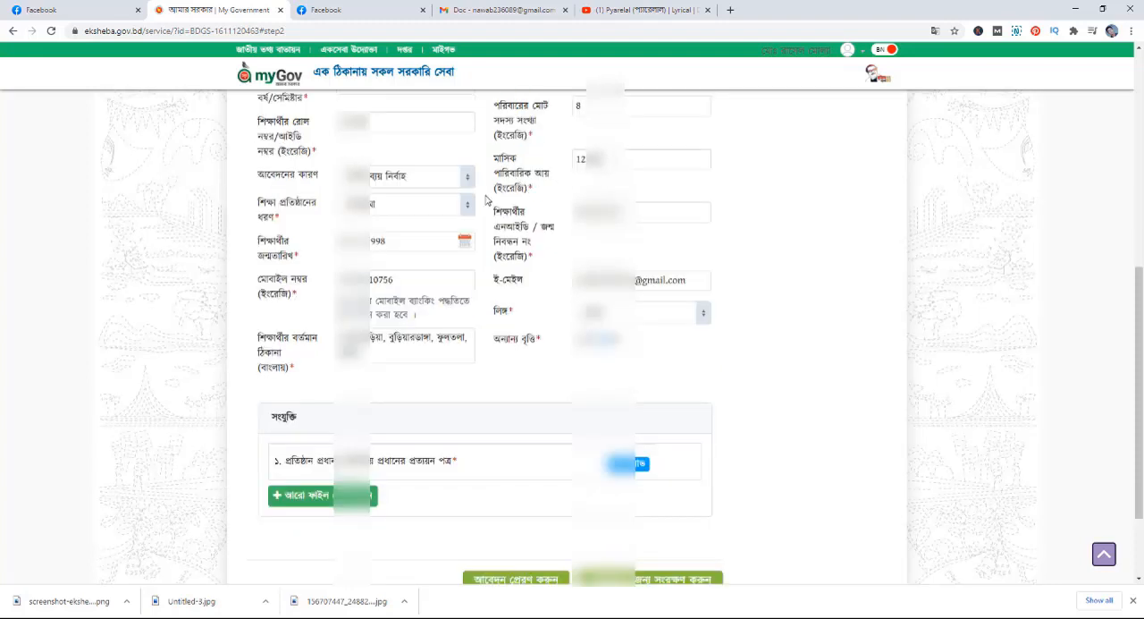
- Enter 8 as the total number of family members (পরিবারের মোট সদস্য সংখ্যা)
scroll(579, 168, up, 1)
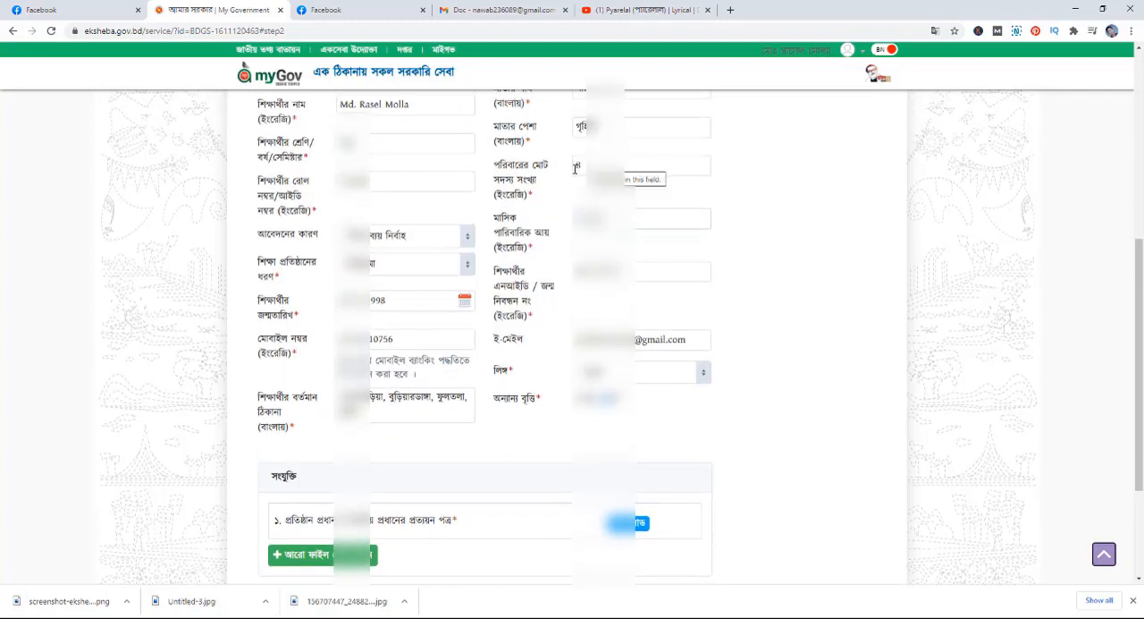
click(575, 168)
text(8)
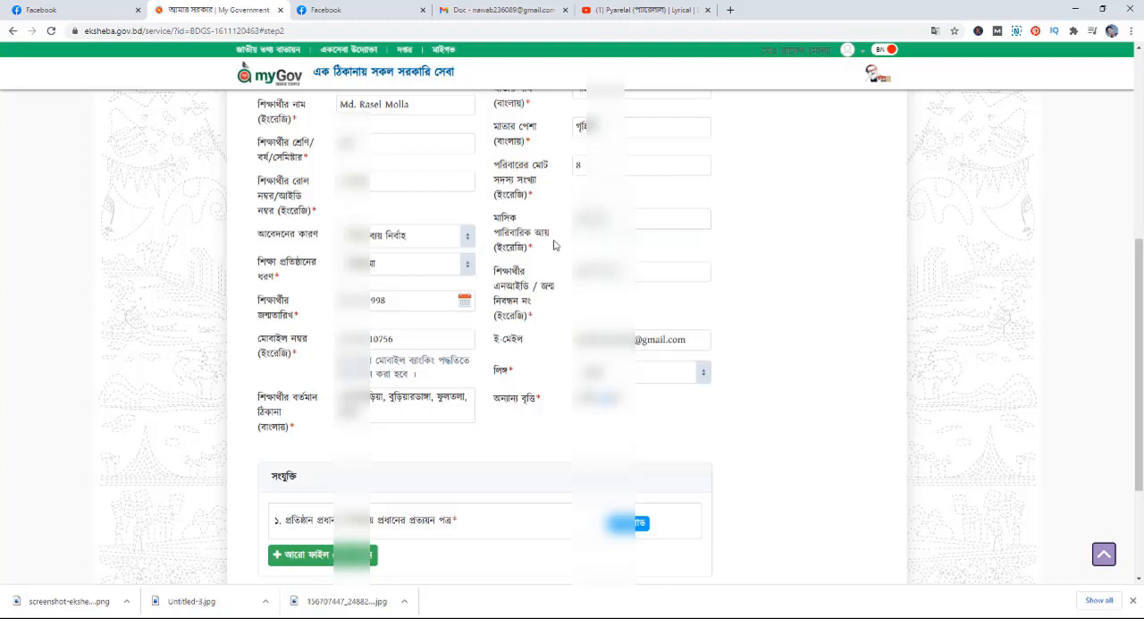
- Check the monthly family income, student ID or birth registration, e-mail and other-scholarship entries, and the options for the gender (লিঙ্গ)
scroll(554, 244, down, 1)
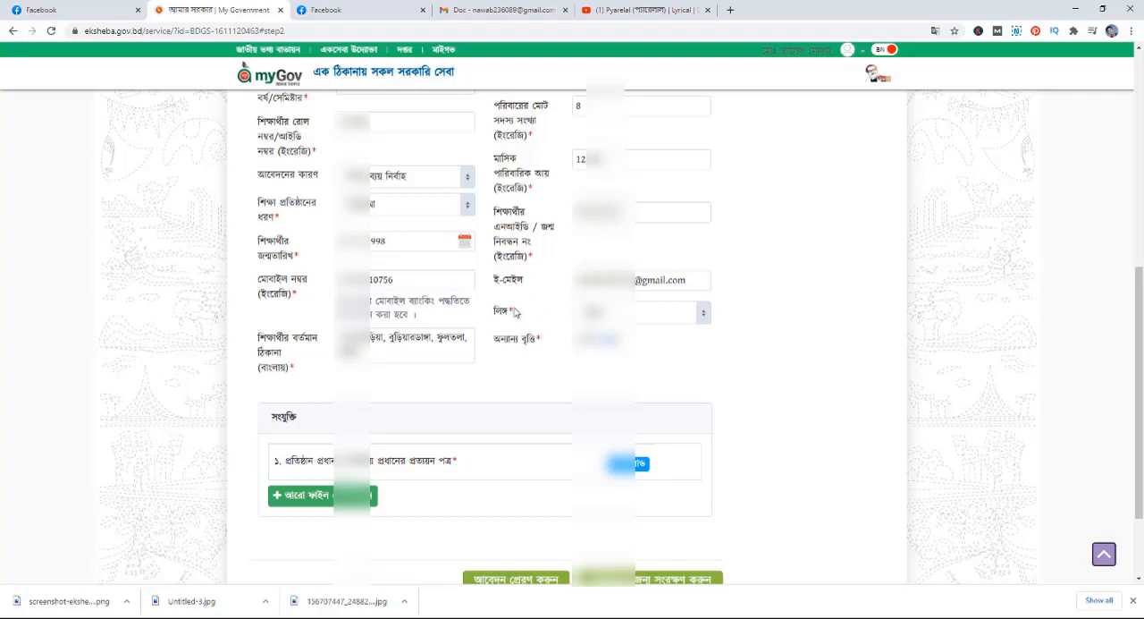
scroll(514, 310, down, 1)
click(702, 262)
click(702, 261)
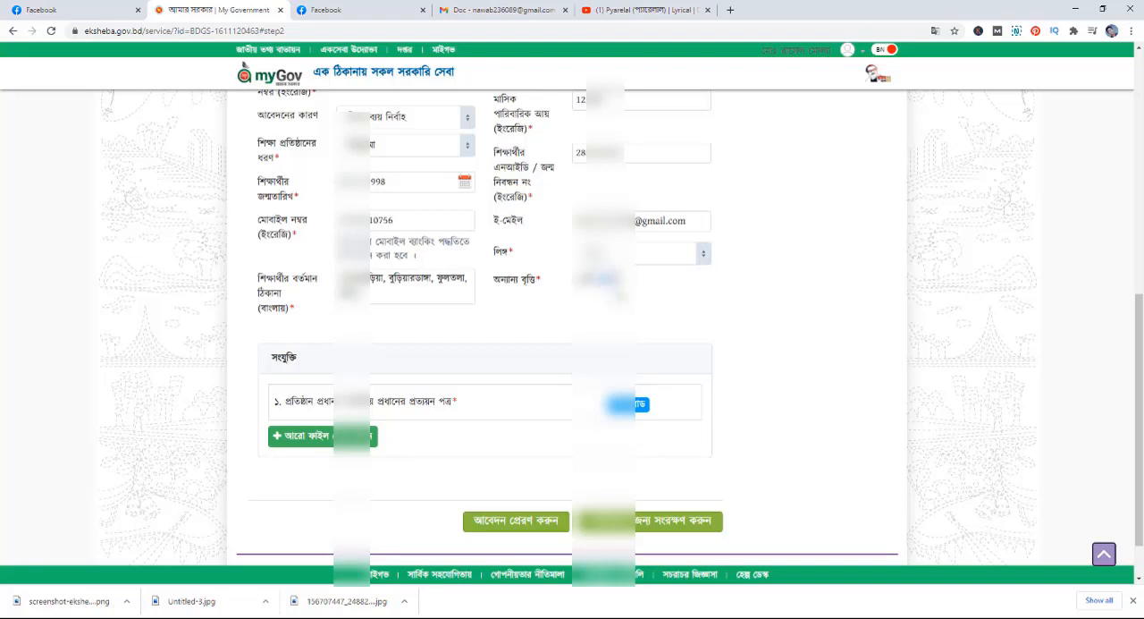
- Upload Untitled-3.jpg from Downloads as the required attachment প্রতিষ্ঠান প্রধান/ বিভাগীয় প্রধানের প্রত্যয়ন পত্র
scroll(599, 279, down, 1)
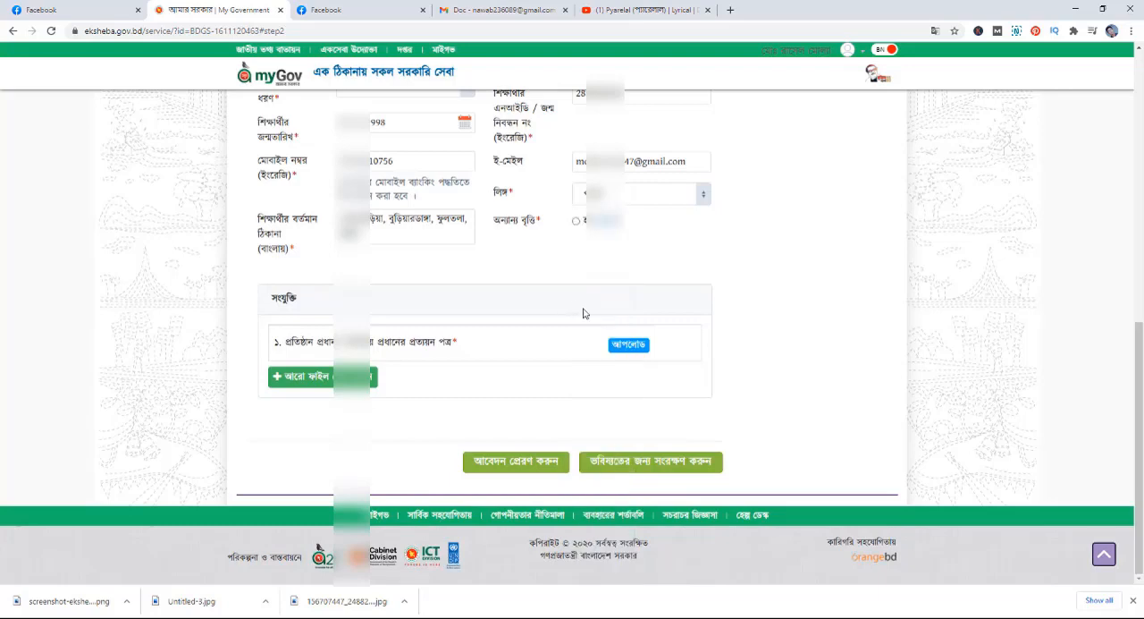
click(626, 349)
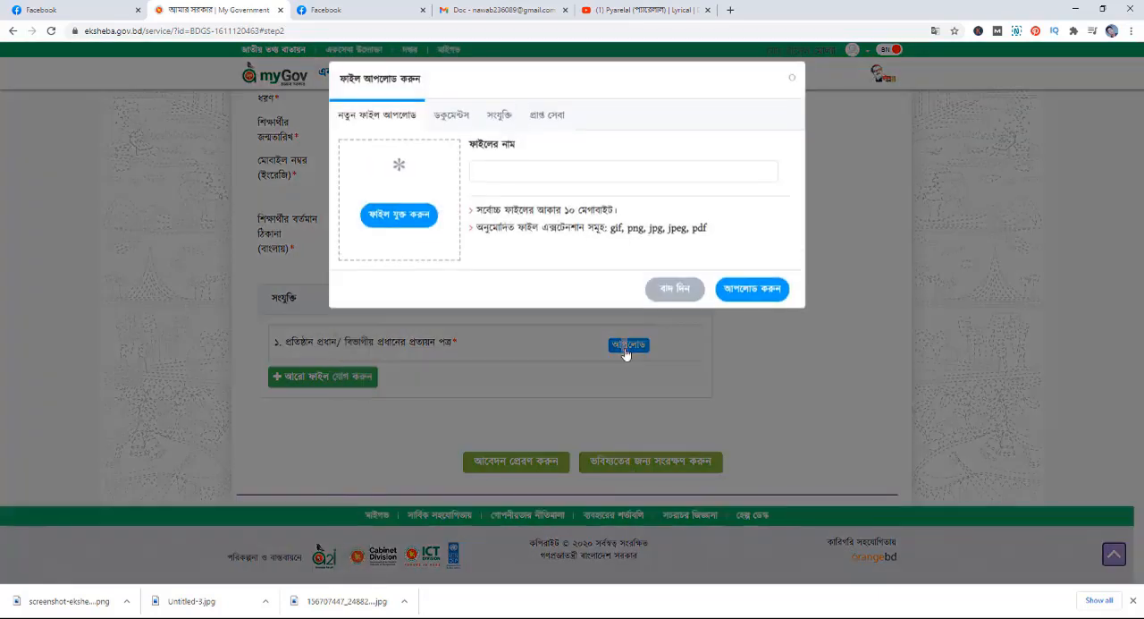
click(400, 215)
click(202, 120)
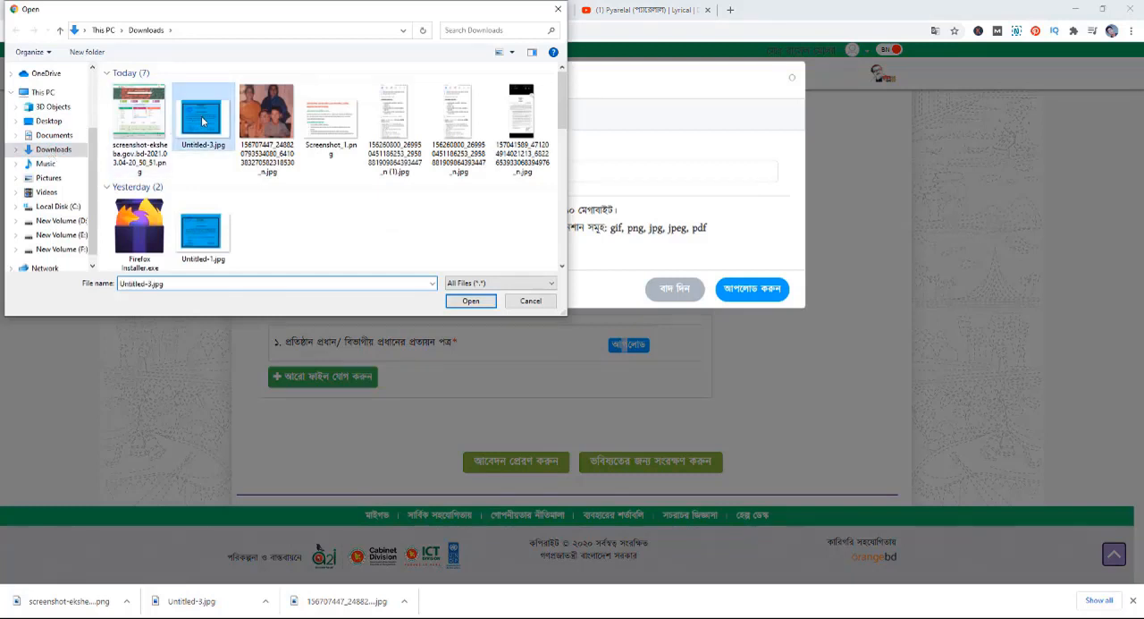
double_click(202, 121)
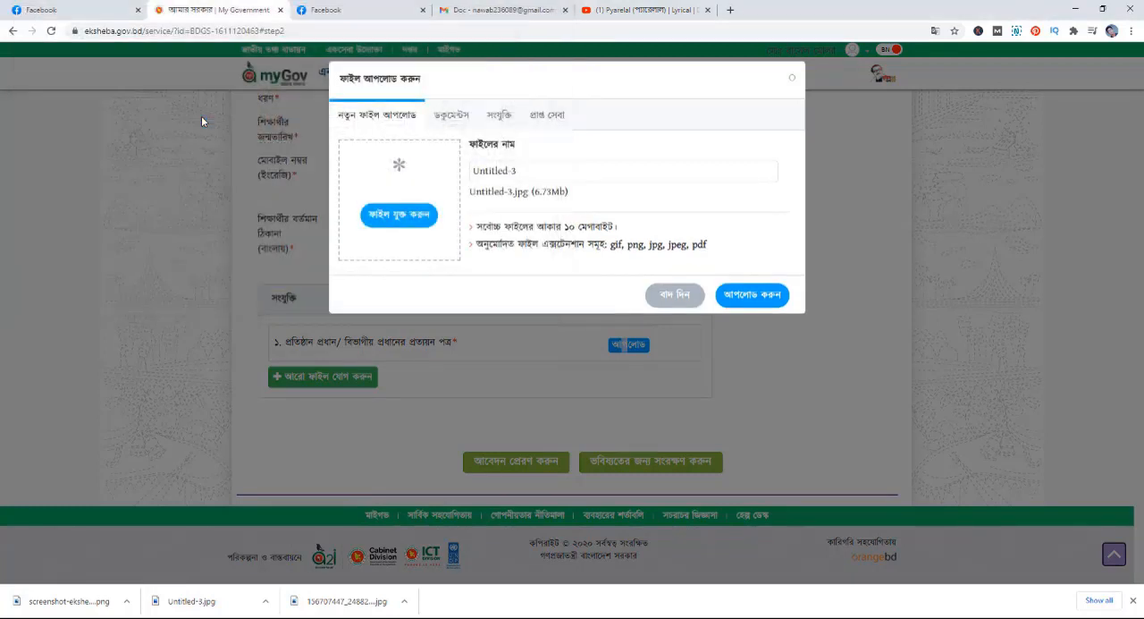
click(751, 296)
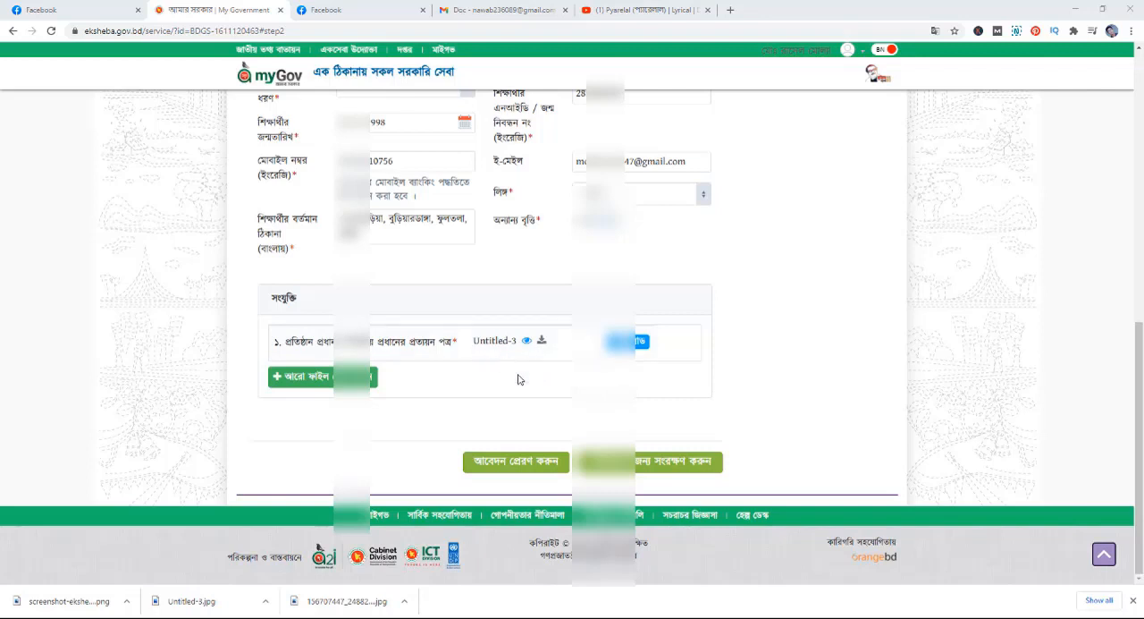
- Check the preview of the completed financial grant application, including its attachment, and submit the application
click(536, 466)
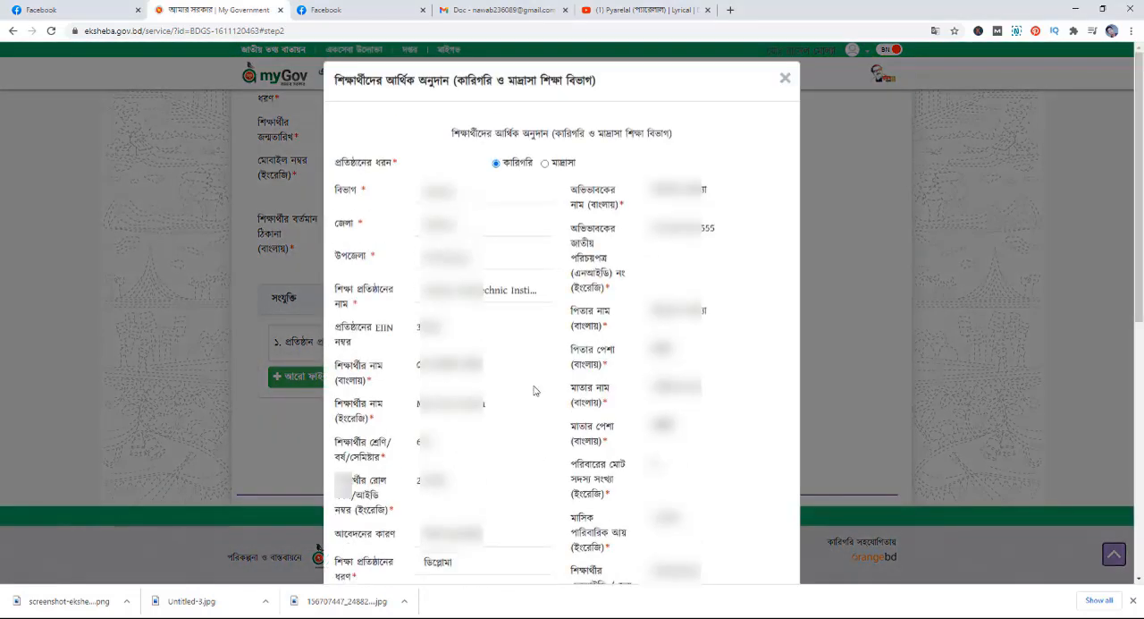
scroll(536, 384, down, 3)
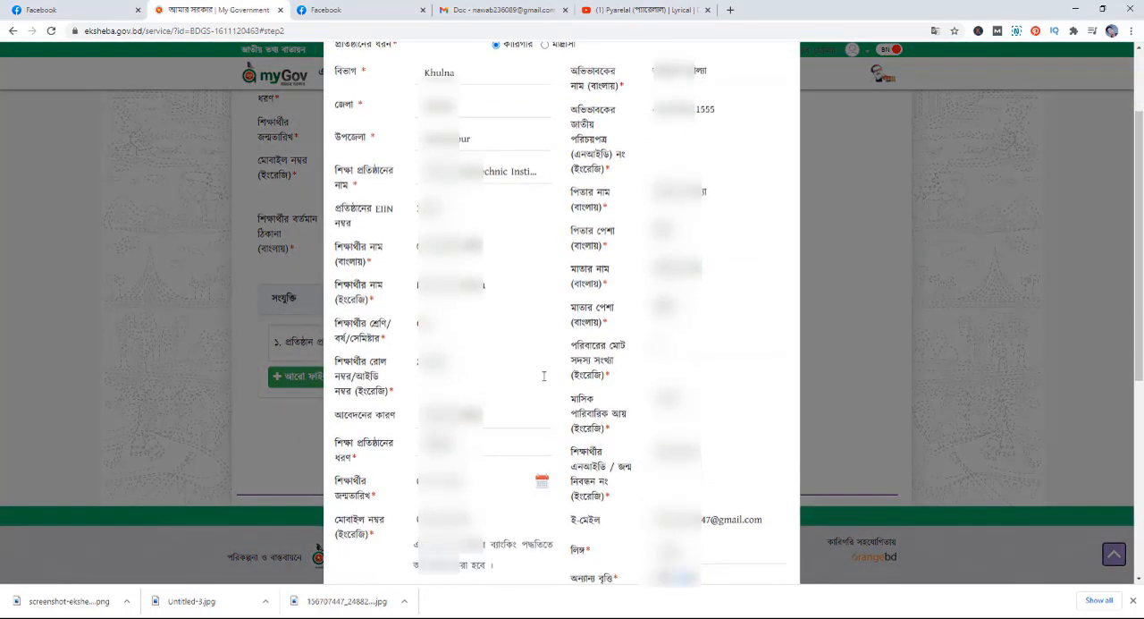
scroll(486, 379, down, 4)
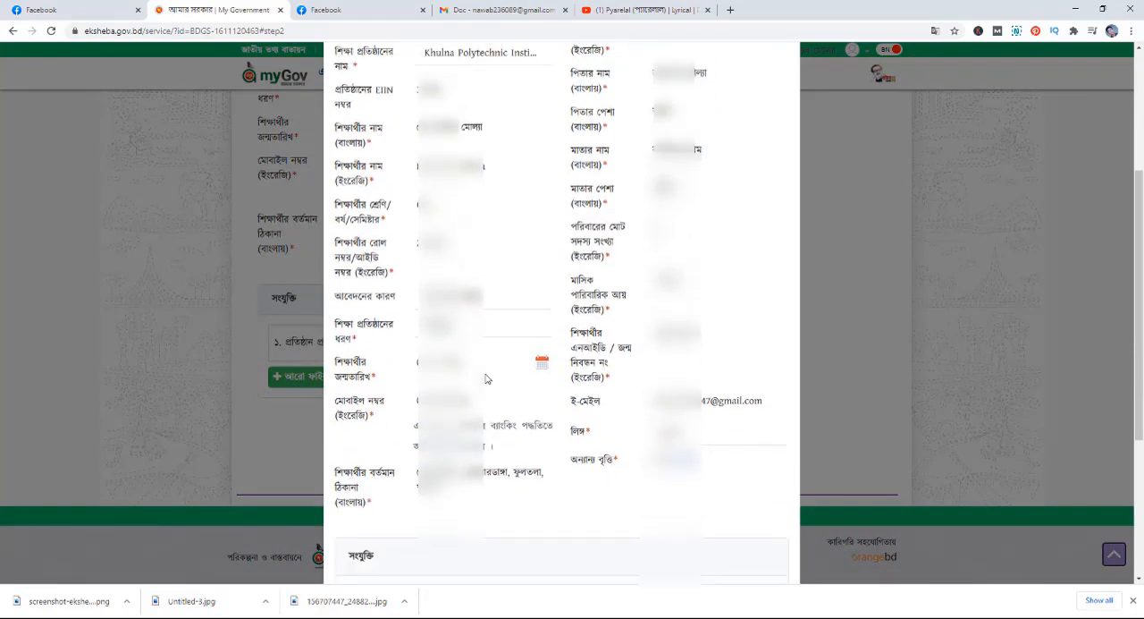
scroll(487, 380, up, 6)
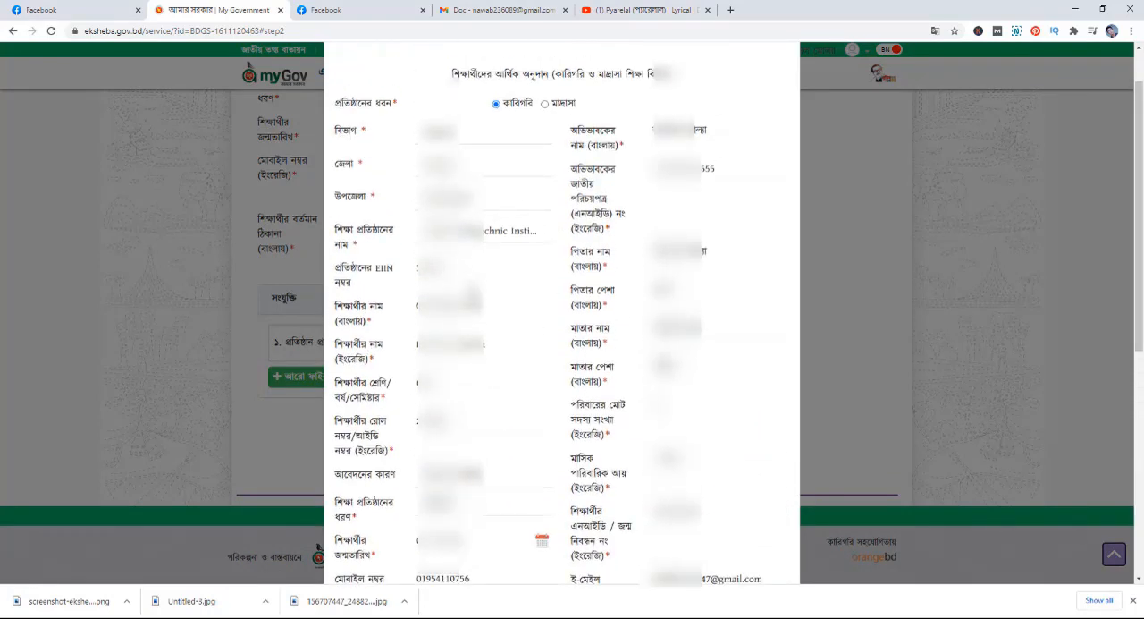
scroll(473, 312, down, 8)
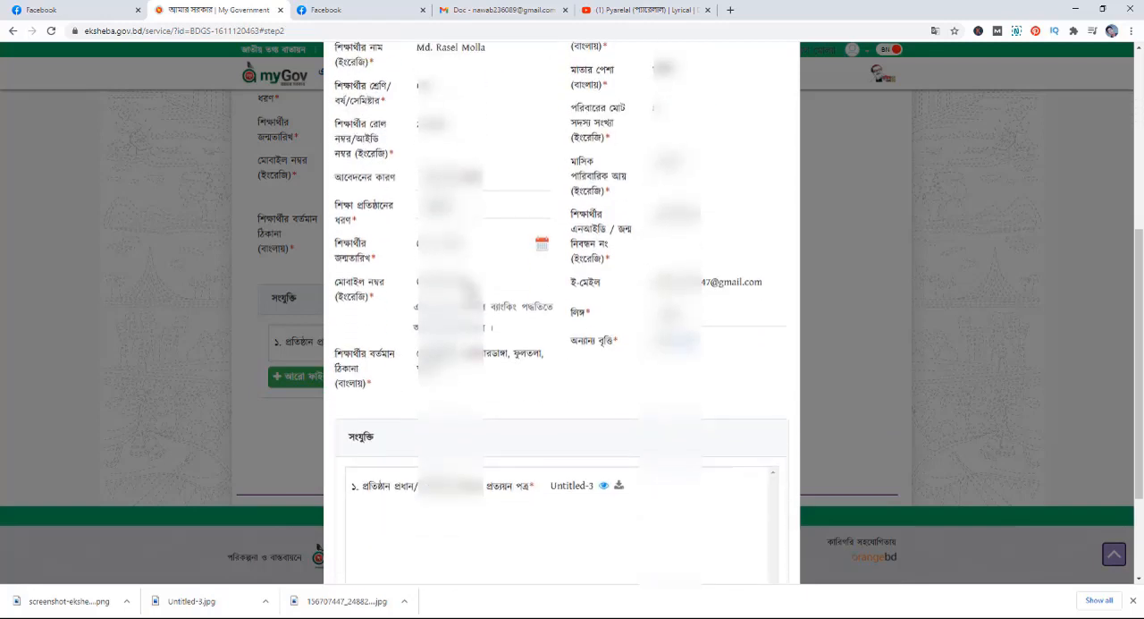
scroll(561, 313, down, 2)
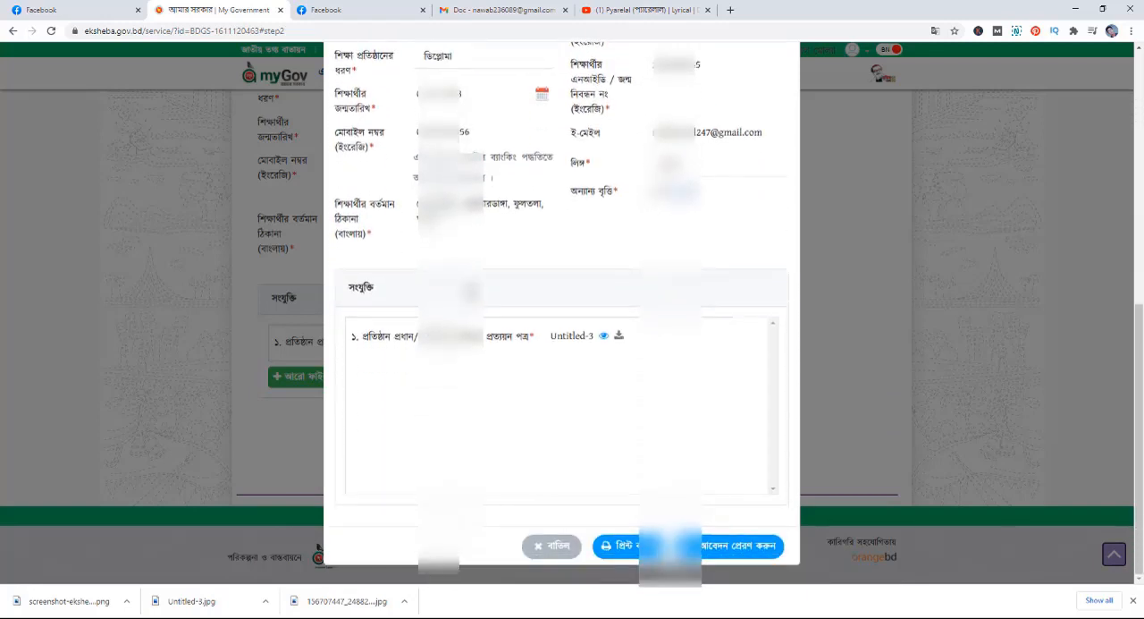
click(726, 547)
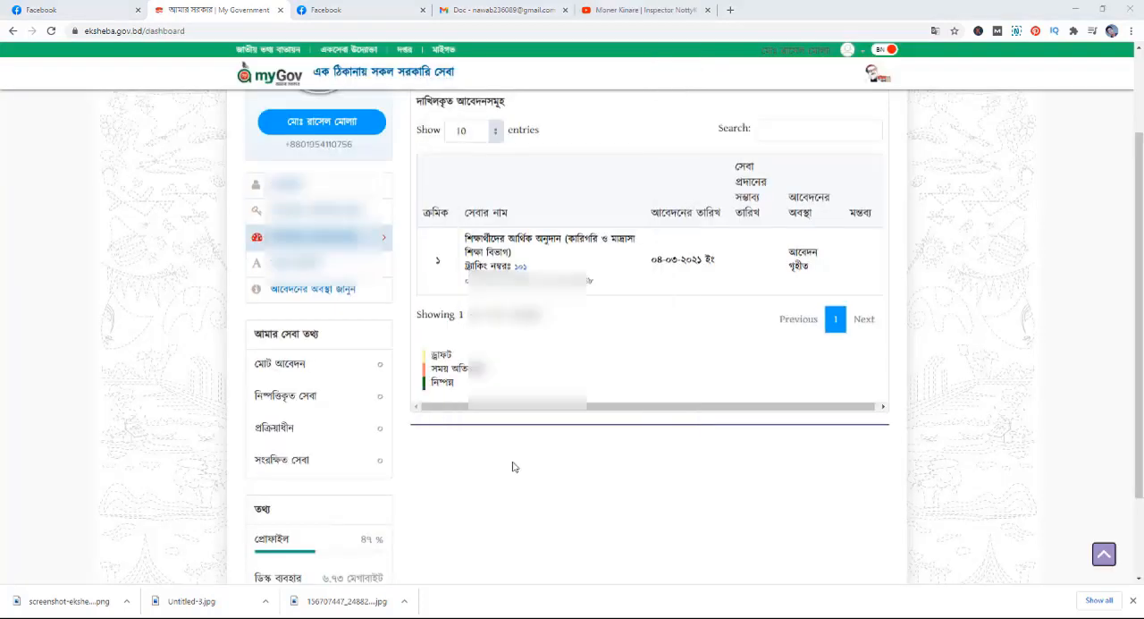
- Check the submitted applications list (দাখিলকৃত আবেদনসমূহ), open the student financial grant application and review its details and attachment
scroll(508, 465, up, 2)
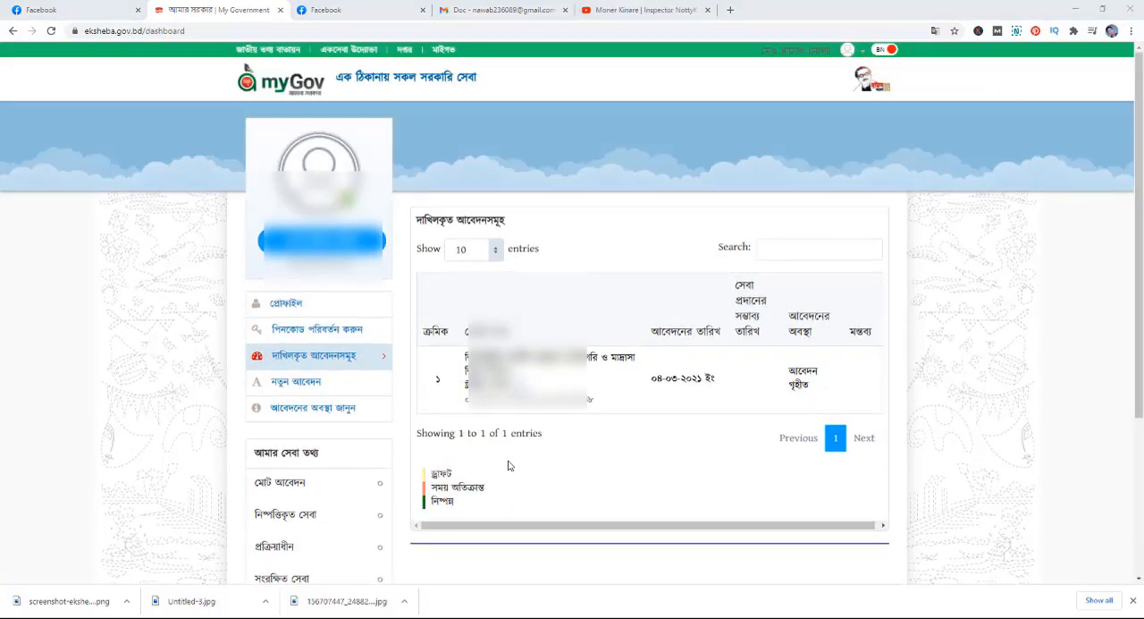
scroll(427, 433, down, 1)
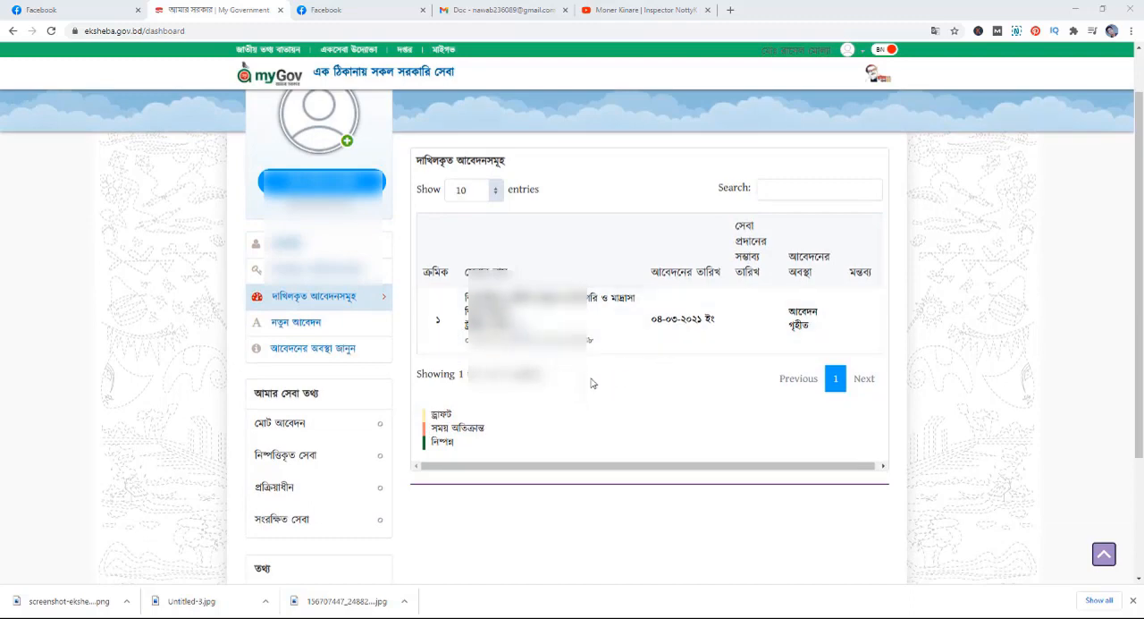
scroll(559, 396, up, 1)
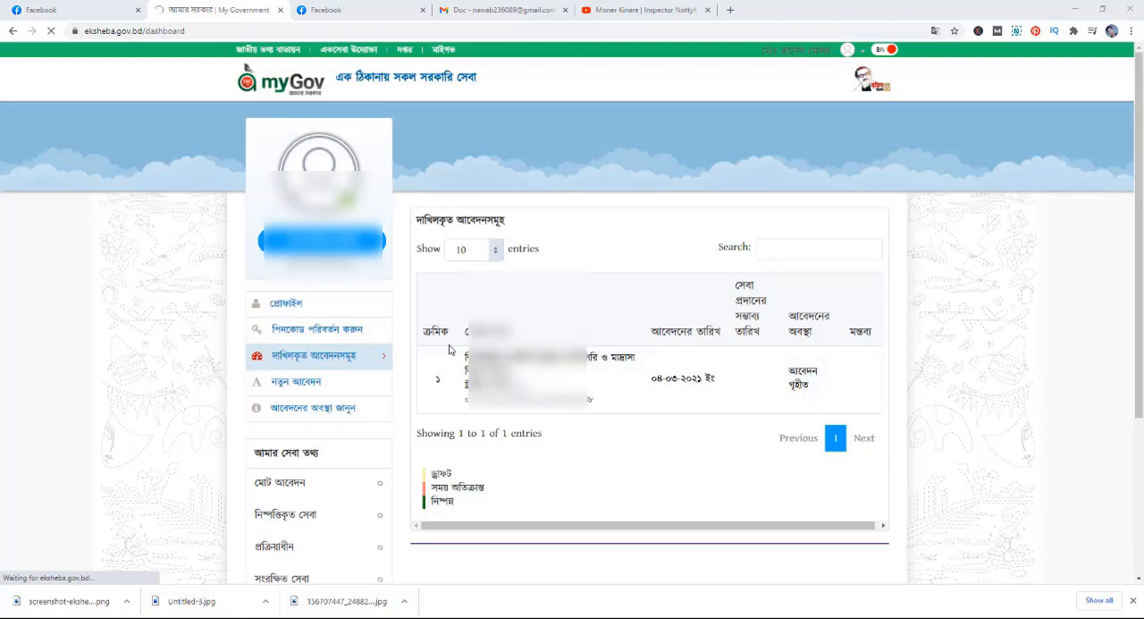
click(326, 413)
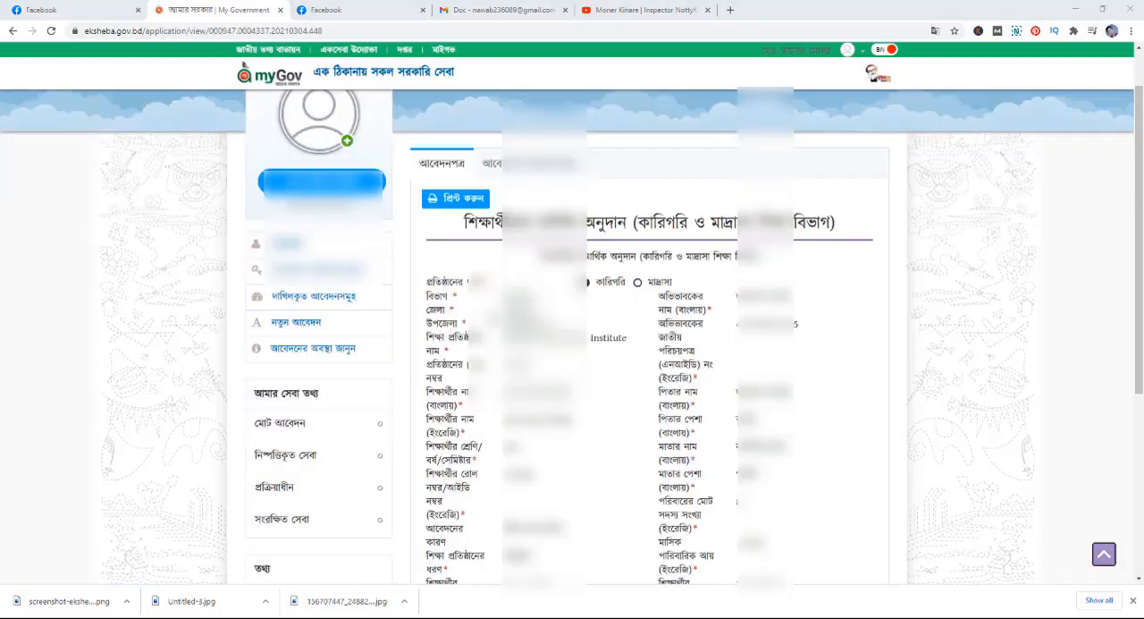
scroll(572, 358, down, 8)
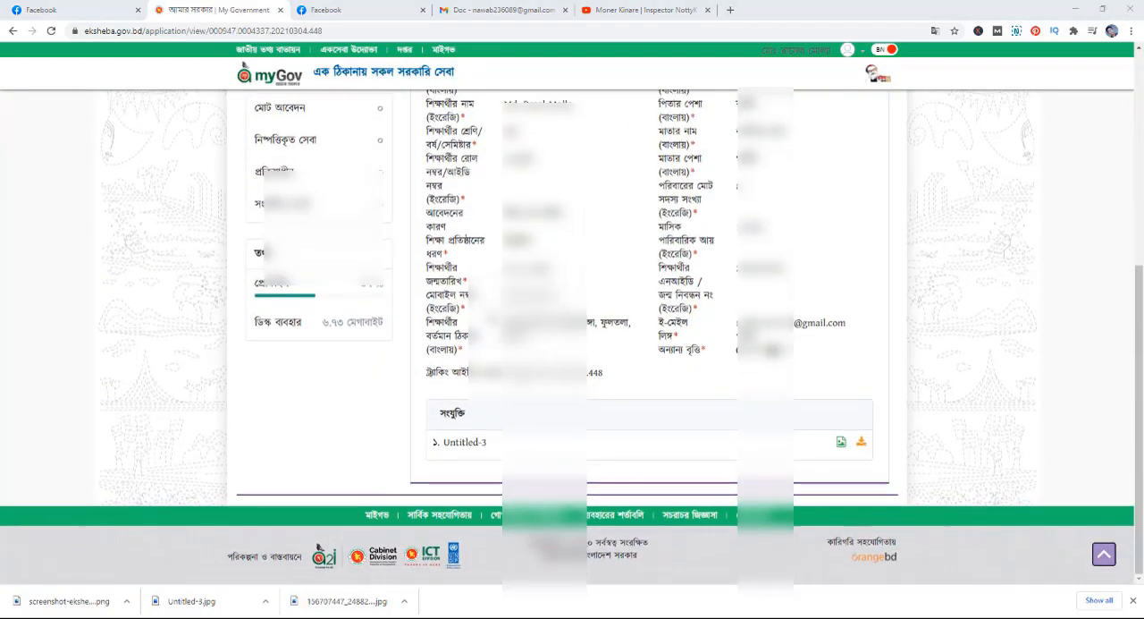
scroll(572, 358, up, 5)
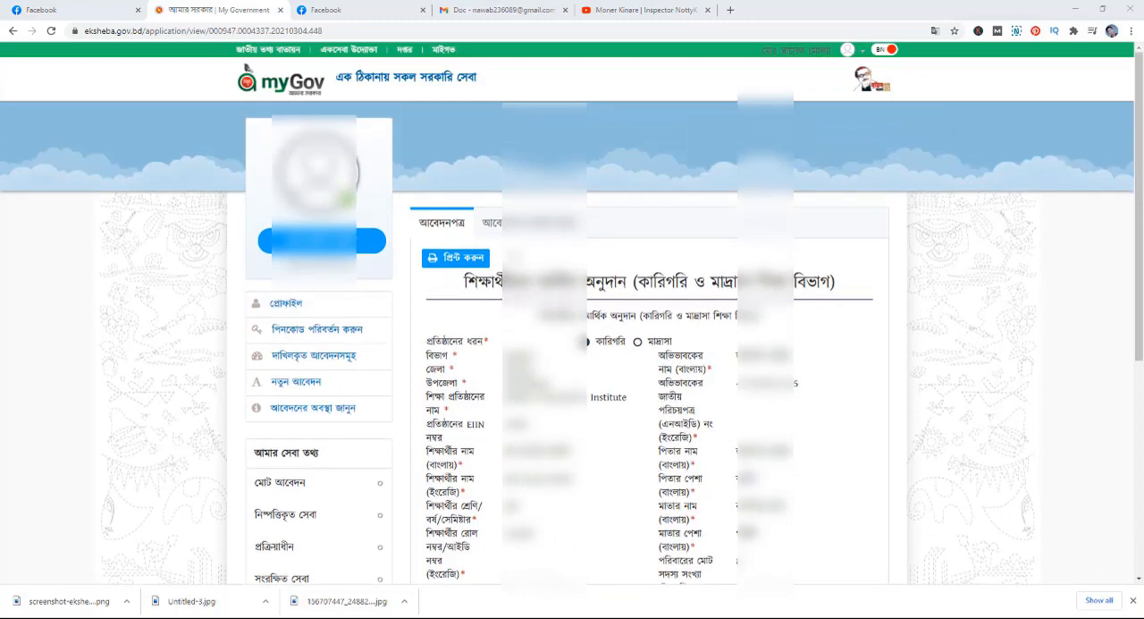
- Examine the submitted application's status (আবেদনের অবস্থা জানুন), including its progress stages, current desk and dated history
click(516, 225)
scroll(523, 377, down, 2)
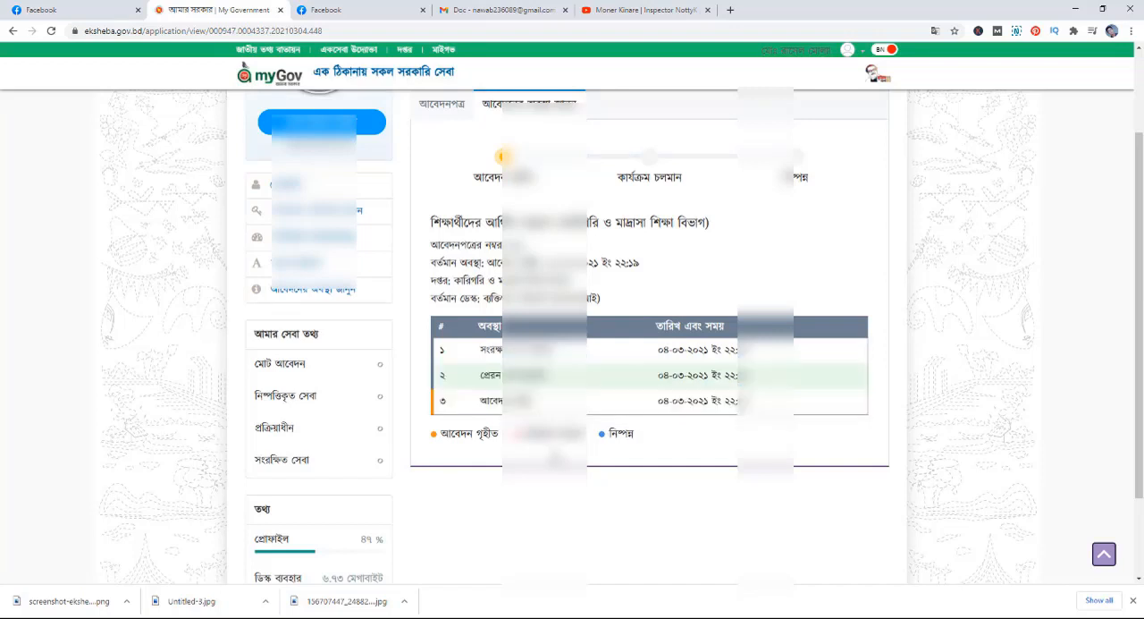
scroll(546, 306, up, 1)
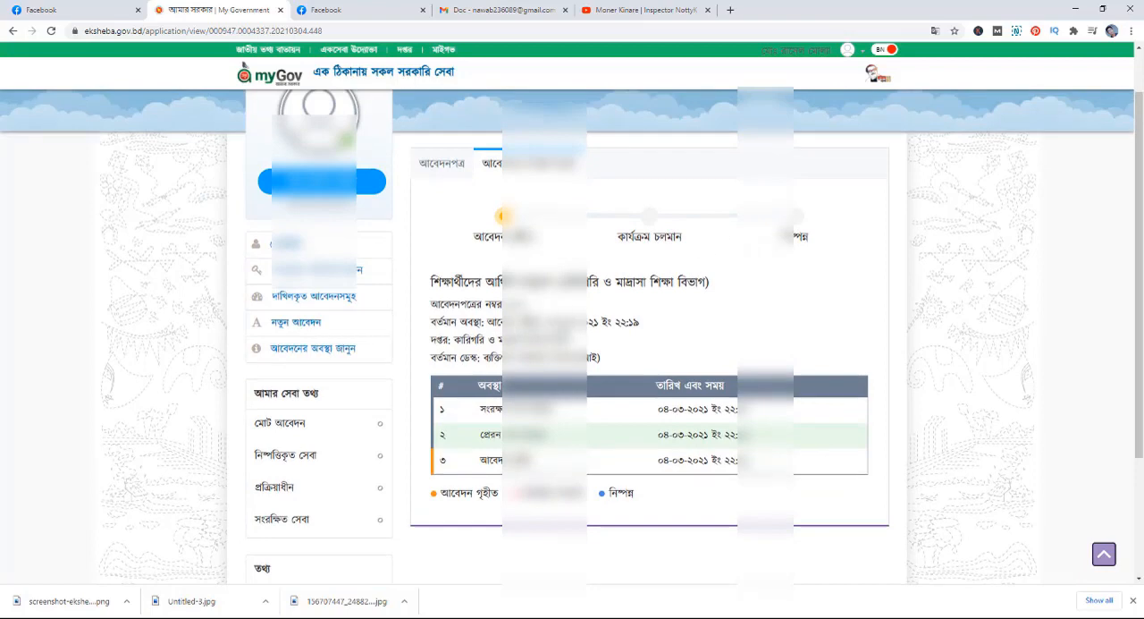
scroll(572, 335, down, 5)
scroll(572, 335, up, 7)
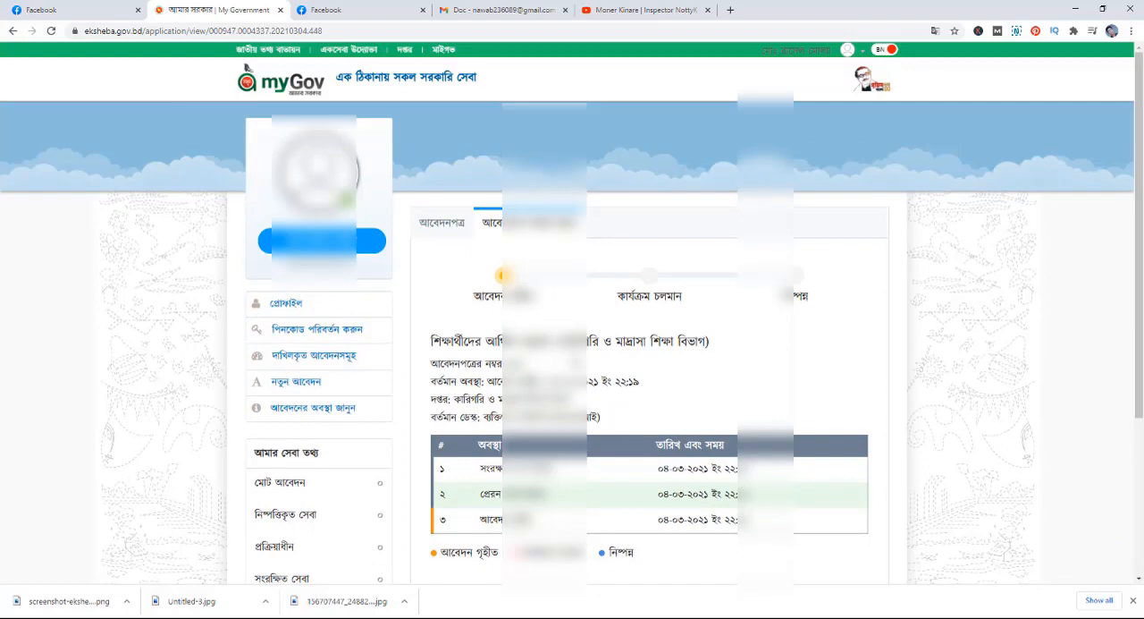
scroll(482, 412, down, 5)
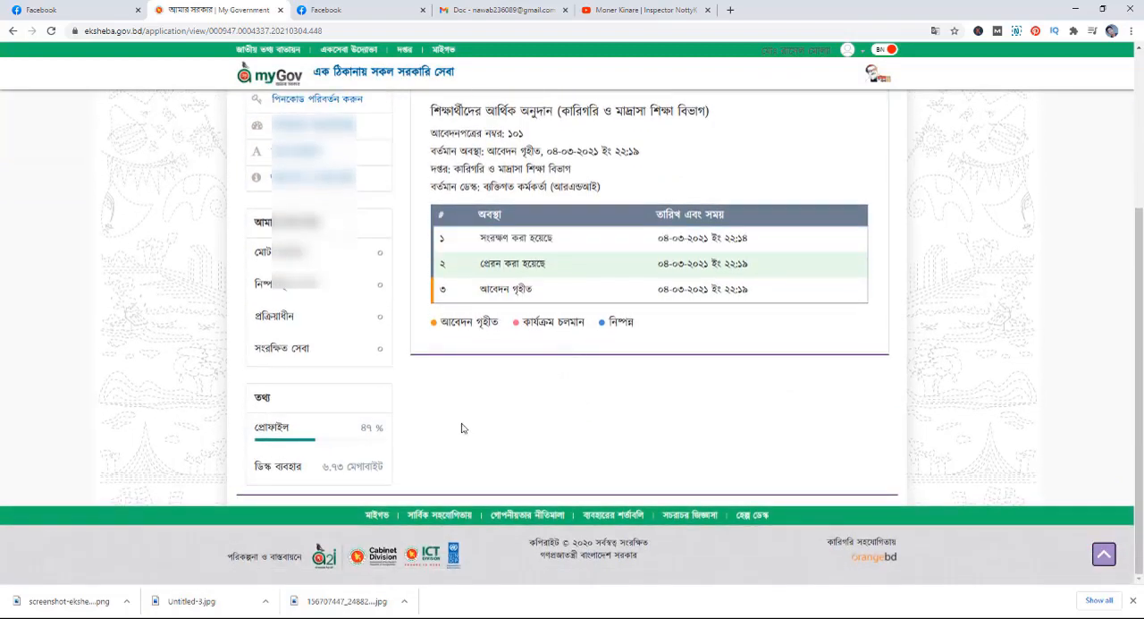
scroll(503, 401, up, 5)
- View the application form (আবেদনপত্র) once more and recheck the progress tracker and status table under আবেদনের অবস্থা জানুন
click(443, 226)
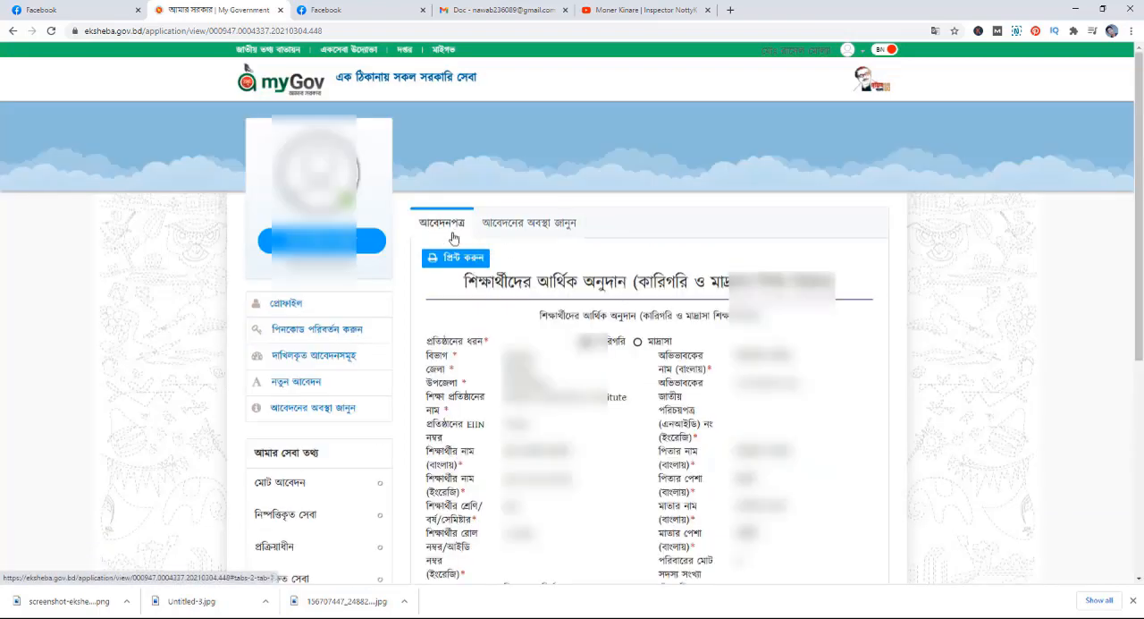
click(523, 225)
scroll(510, 309, down, 3)
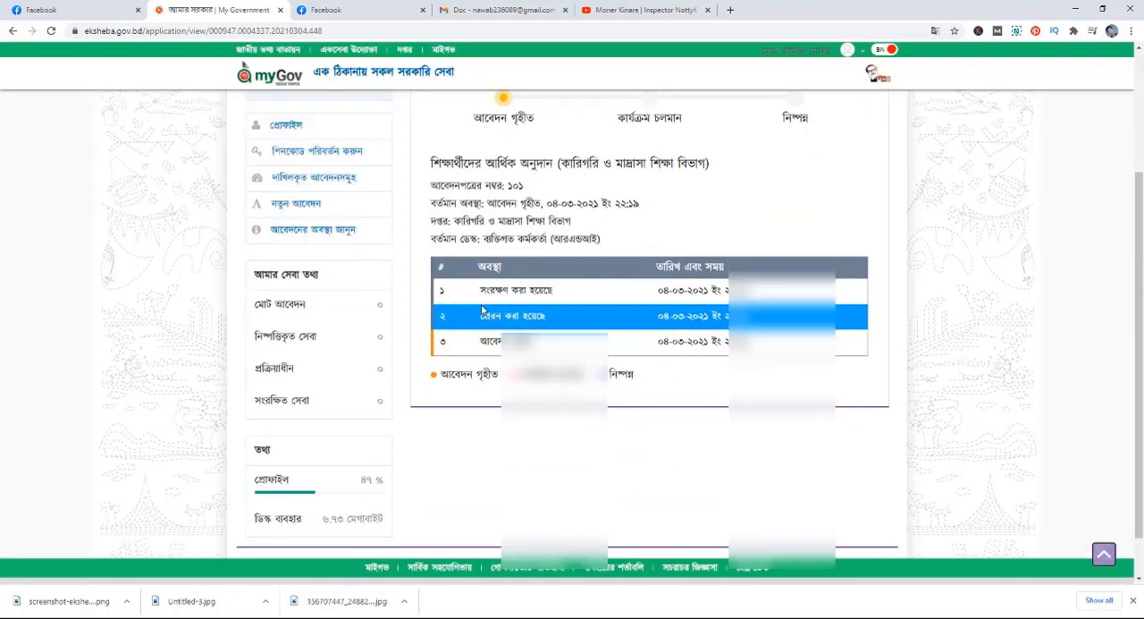
scroll(482, 309, down, 1)
scroll(483, 309, up, 3)
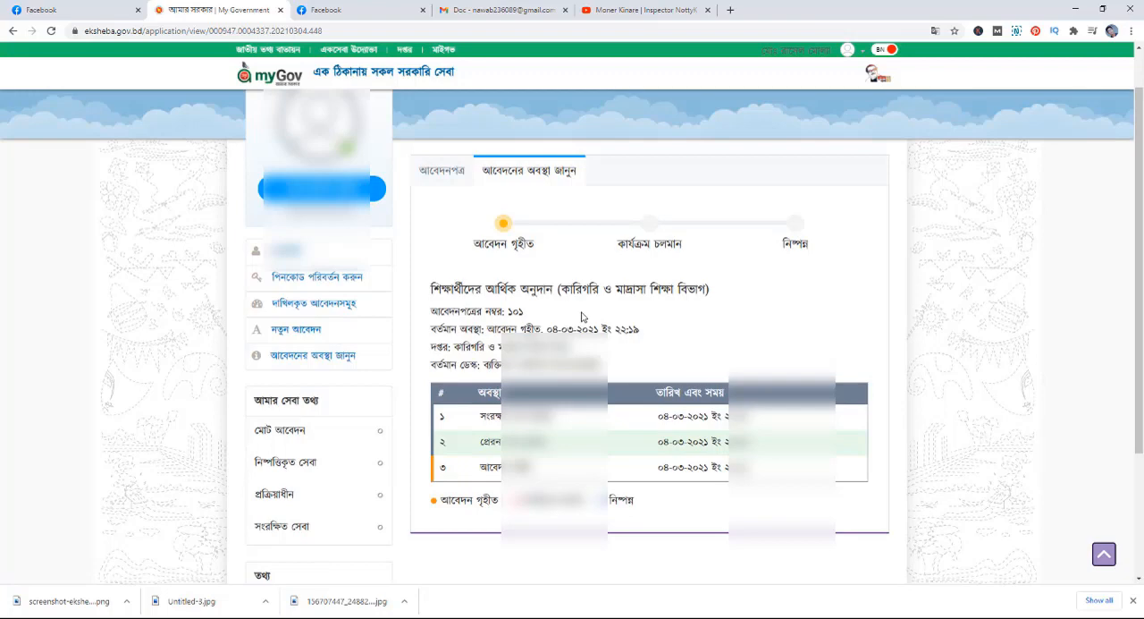
scroll(581, 317, down, 3)
scroll(581, 316, up, 4)
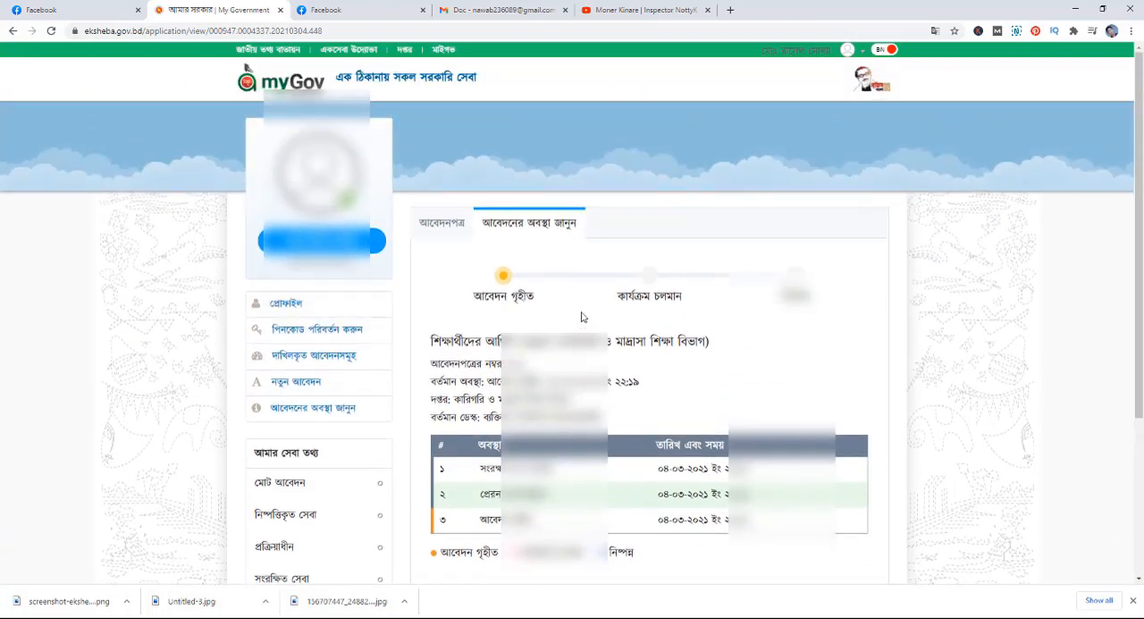
scroll(581, 317, down, 3)
scroll(582, 317, up, 2)
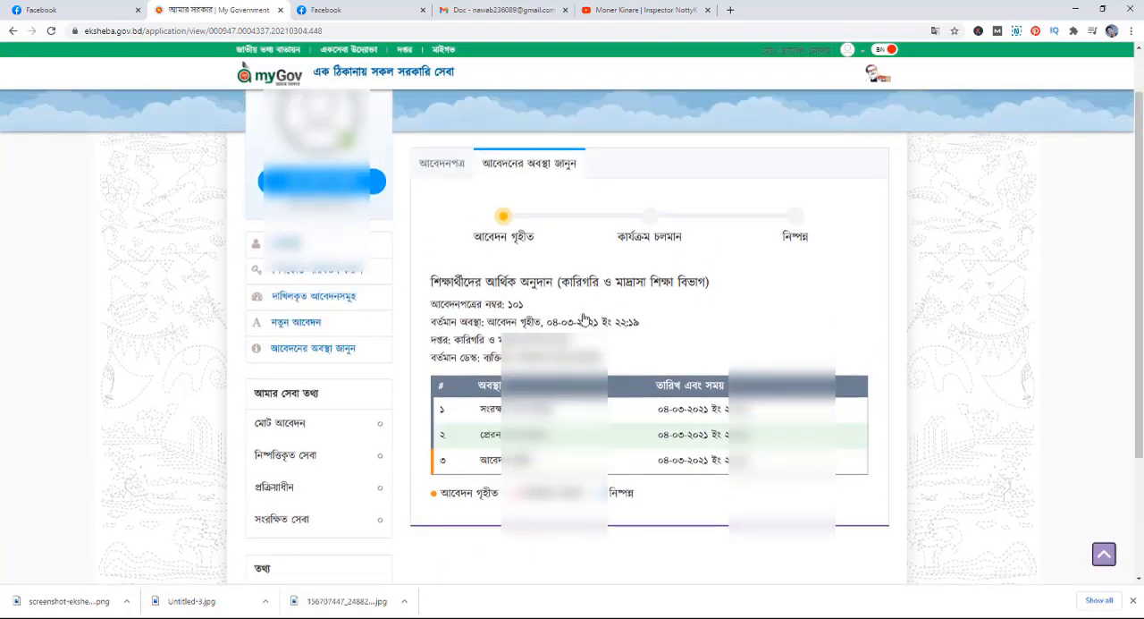